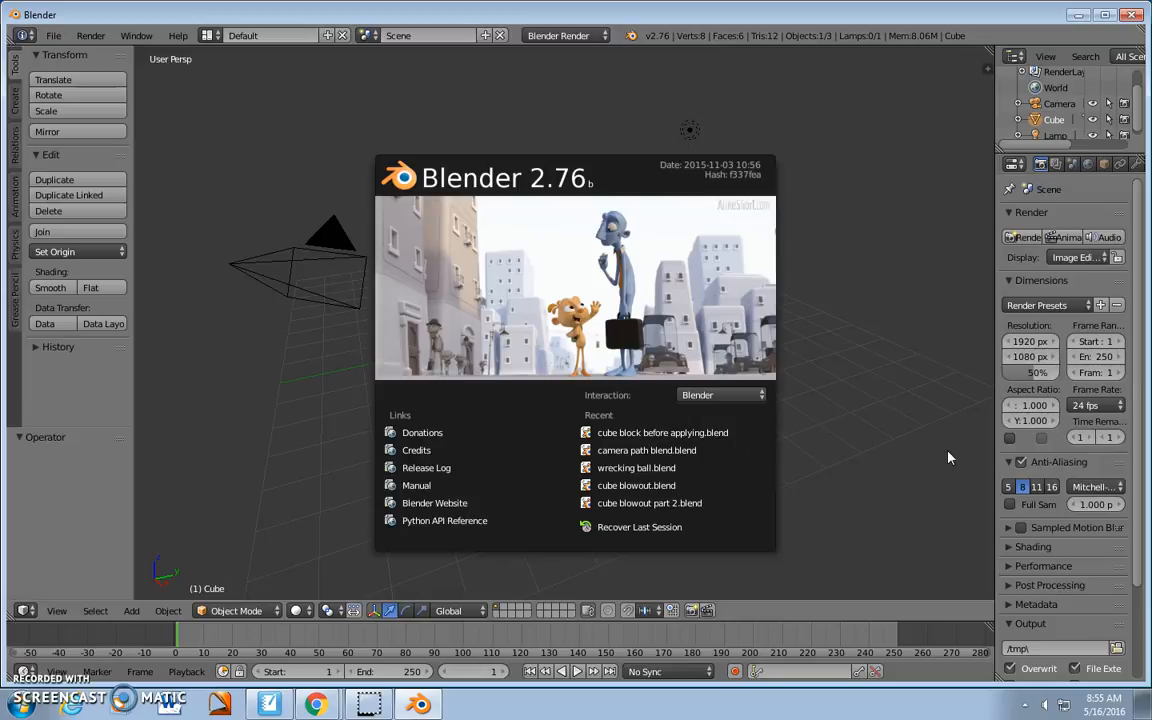
Dismiss the splash screen and delete all the default scene objects: the cube, camera and lamp
{"action": "left_click", "coordinate": [893, 310]}
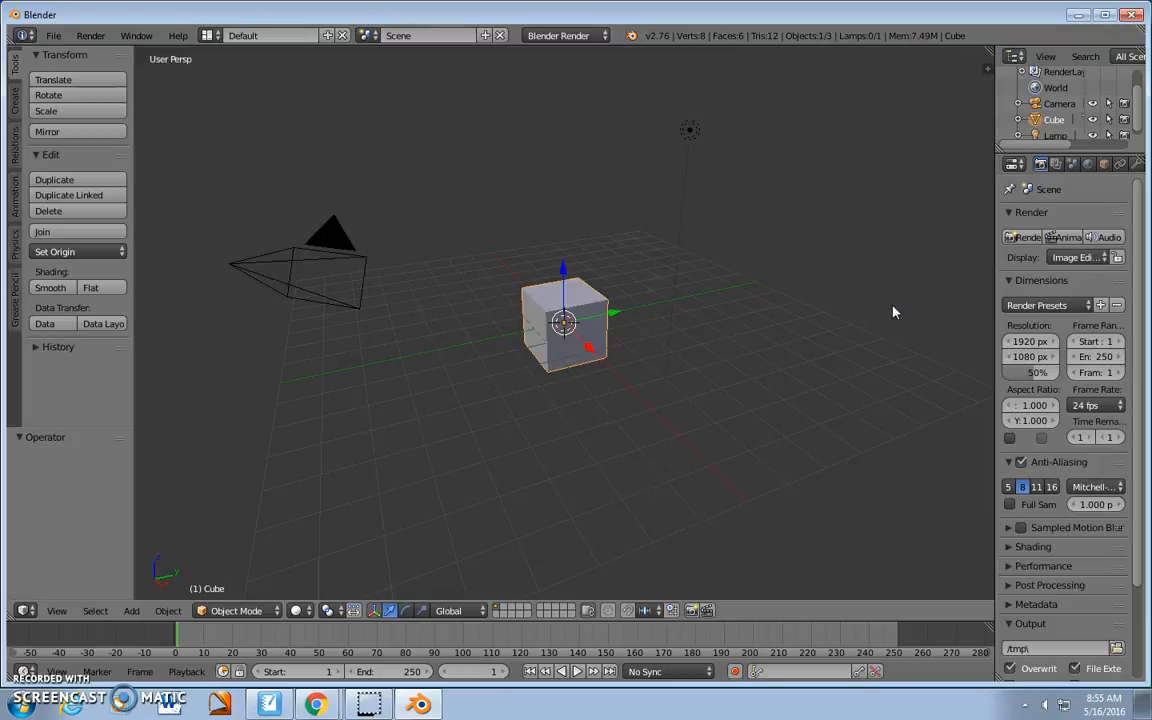
{"action": "key", "text": "a"}
{"action": "key", "text": "a"}
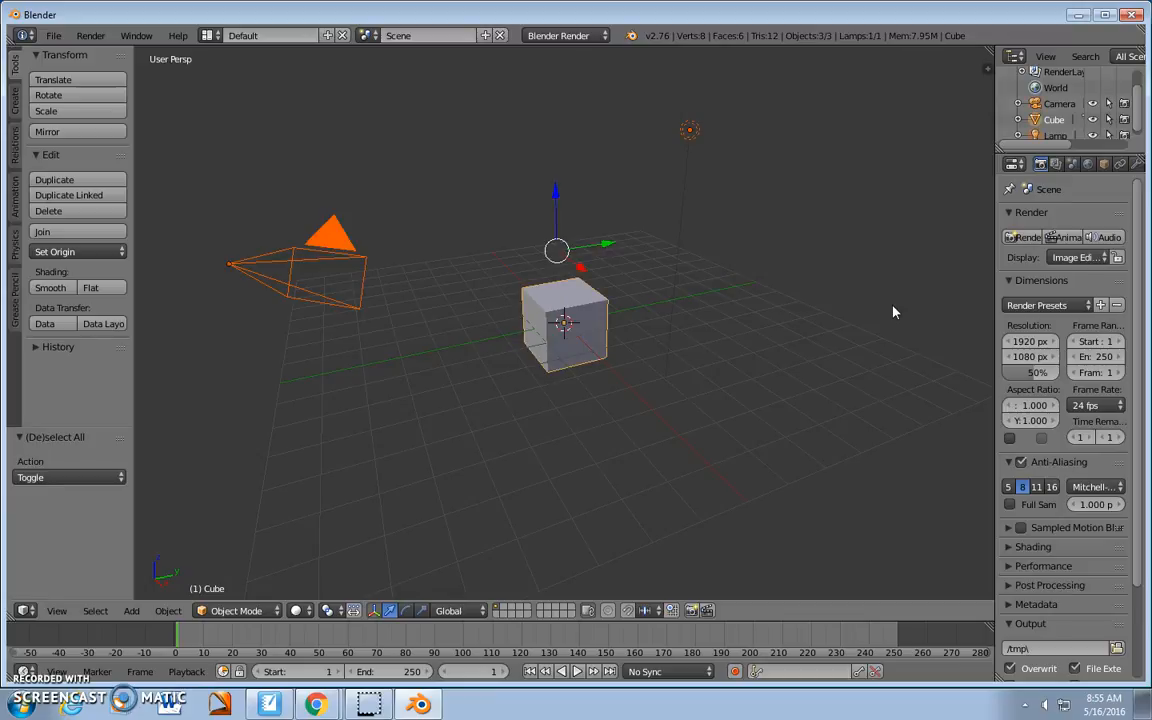
{"action": "key", "text": "x"}
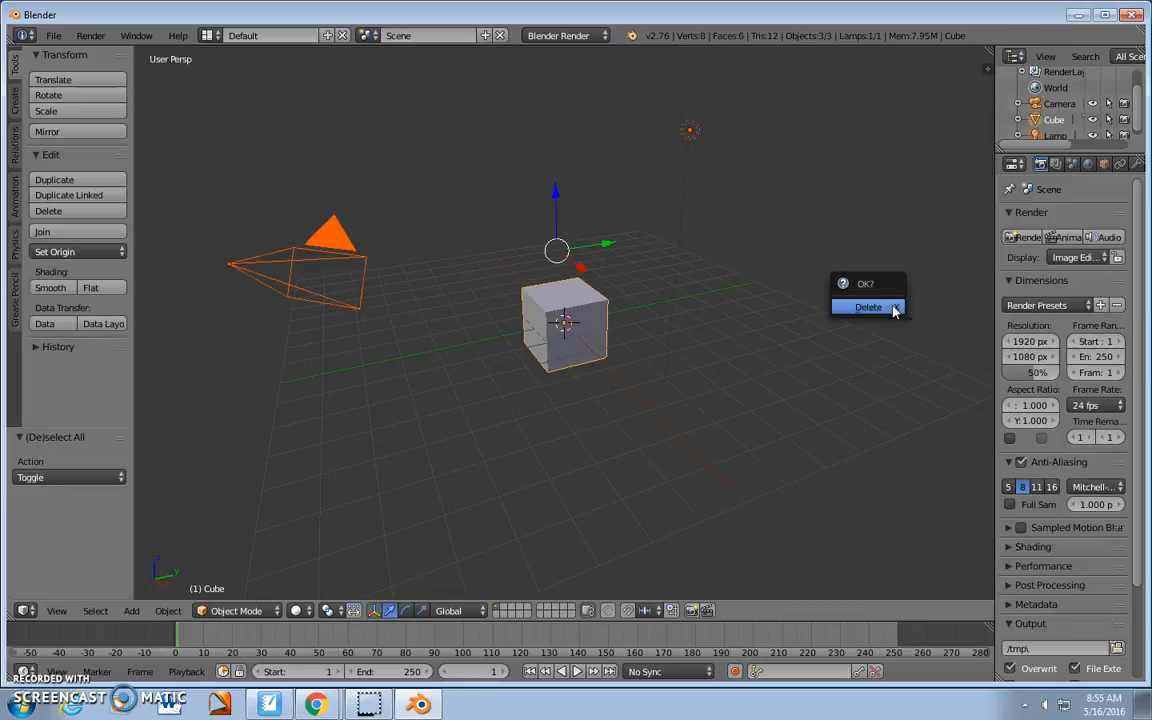
{"action": "left_click", "coordinate": [886, 311]}
Add a path curve at the scene's centre and scale it up by about 2.52
{"action": "middle_click_drag", "start_coordinate": [813, 310], "coordinate": [617, 455]}
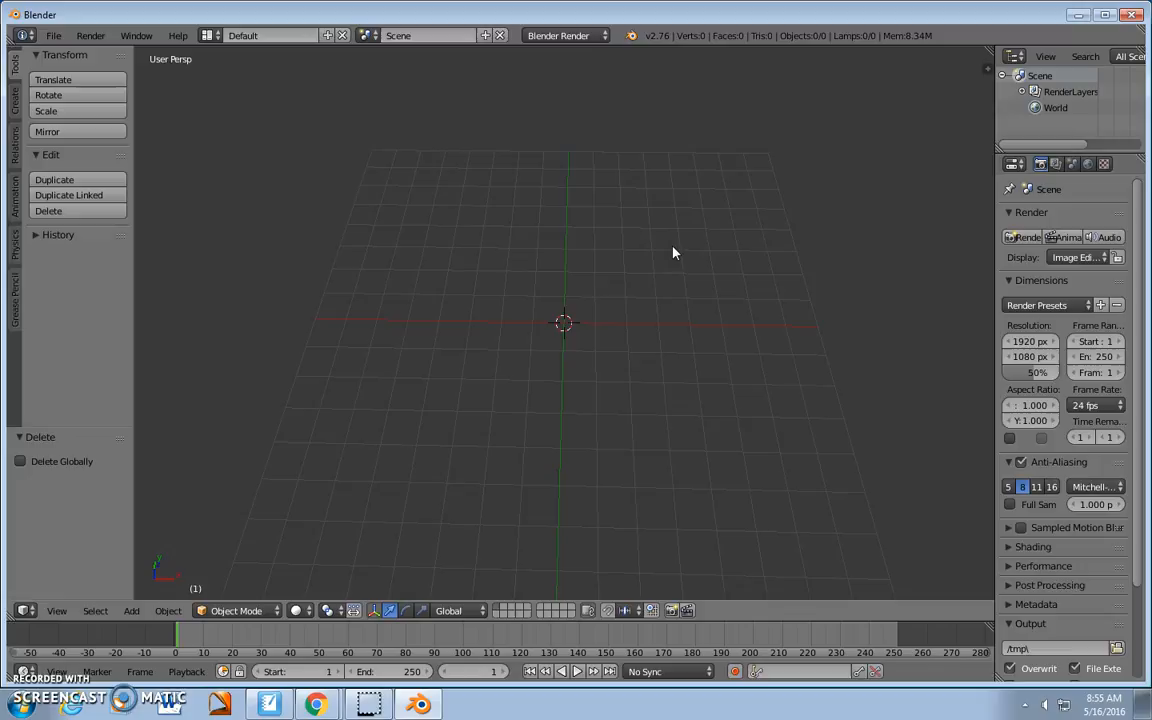
{"action": "key", "text": "shift+a"}
{"action": "mouse_move", "coordinate": [675, 250]}
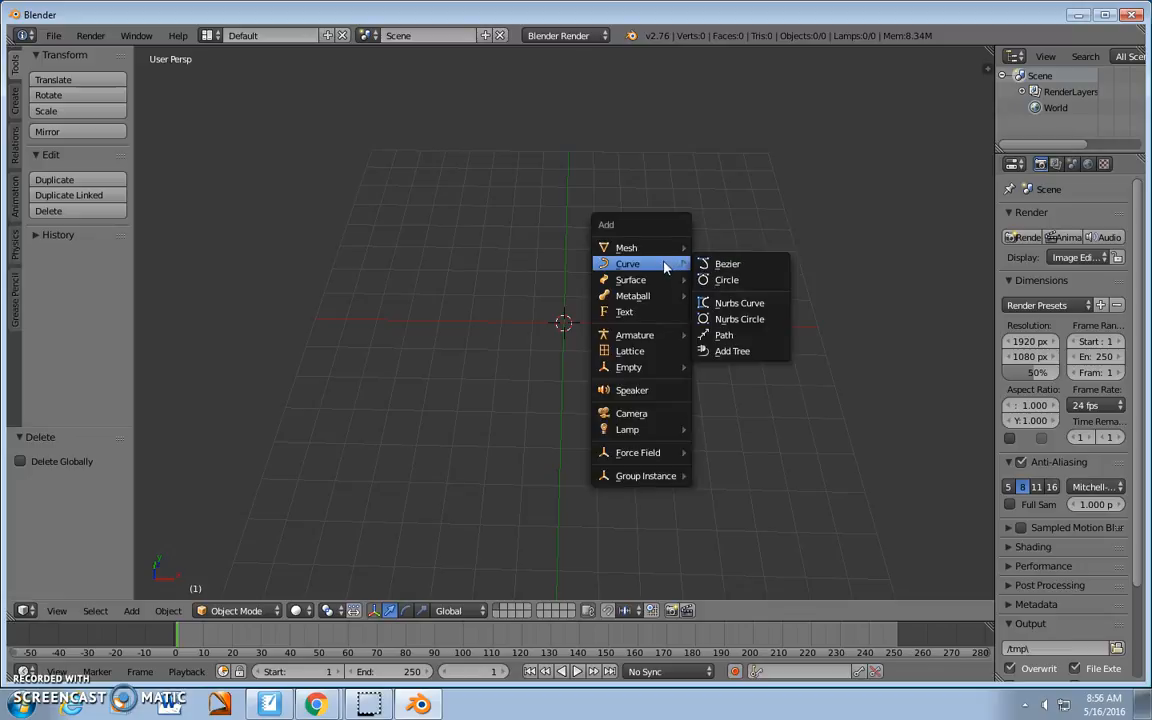
{"action": "left_click", "coordinate": [735, 341]}
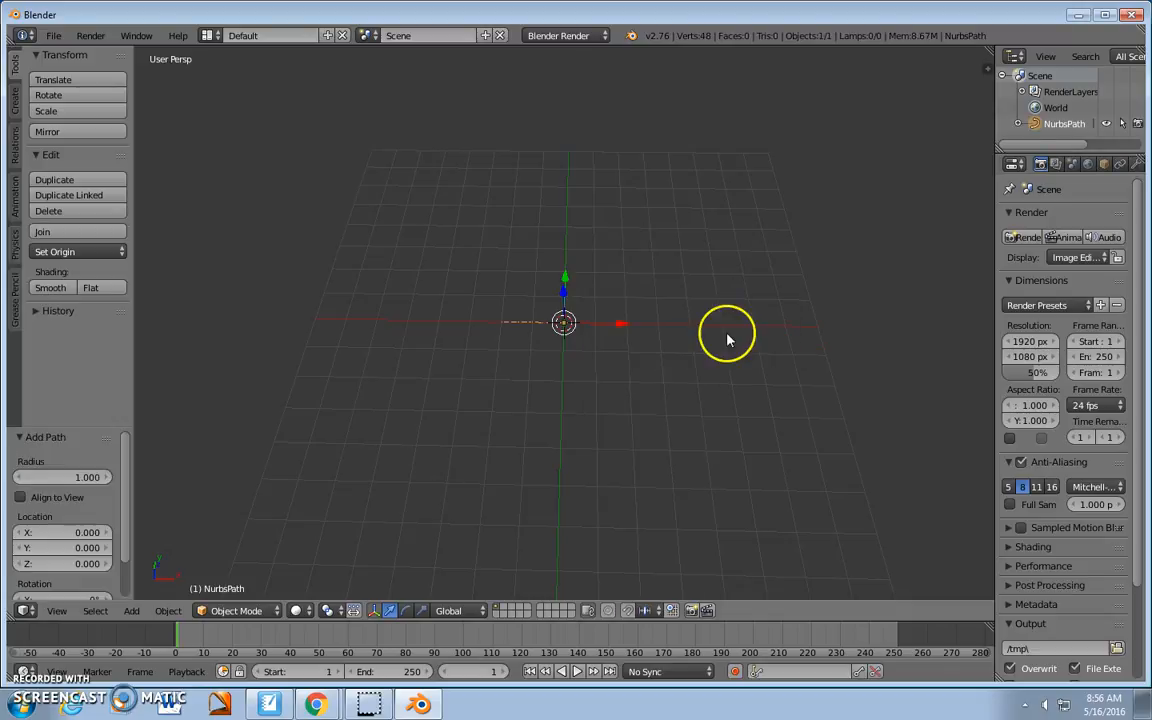
{"action": "key", "text": "s"}
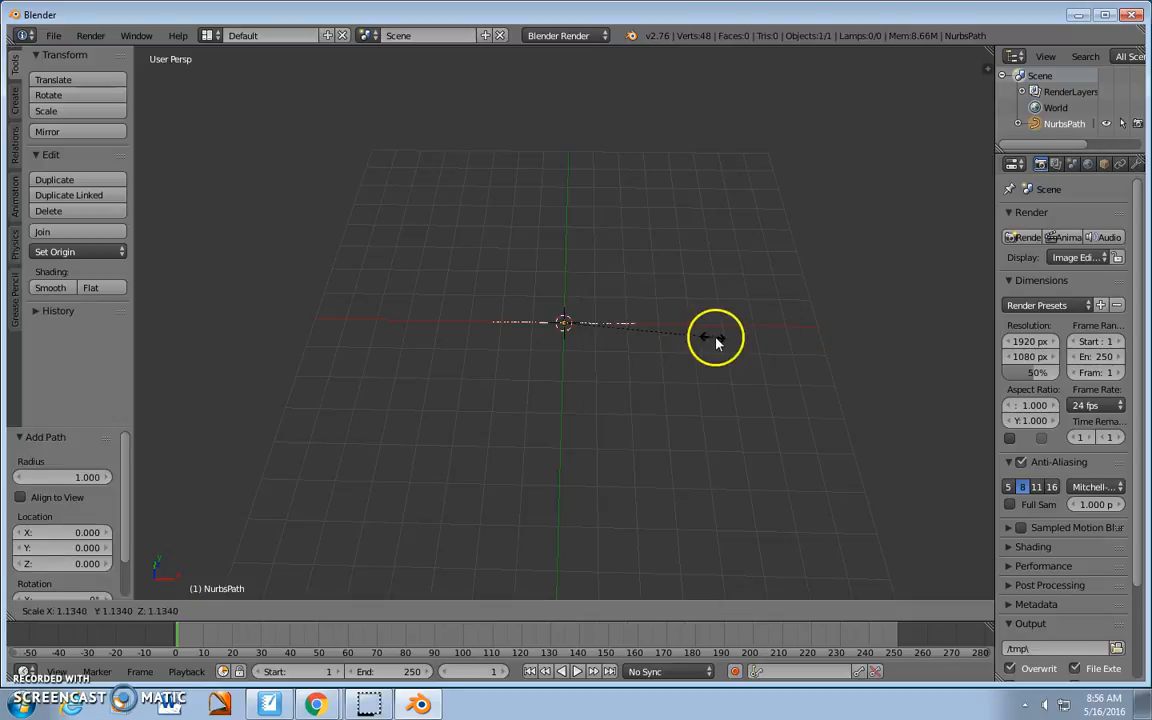
{"action": "left_click", "coordinate": [887, 386]}
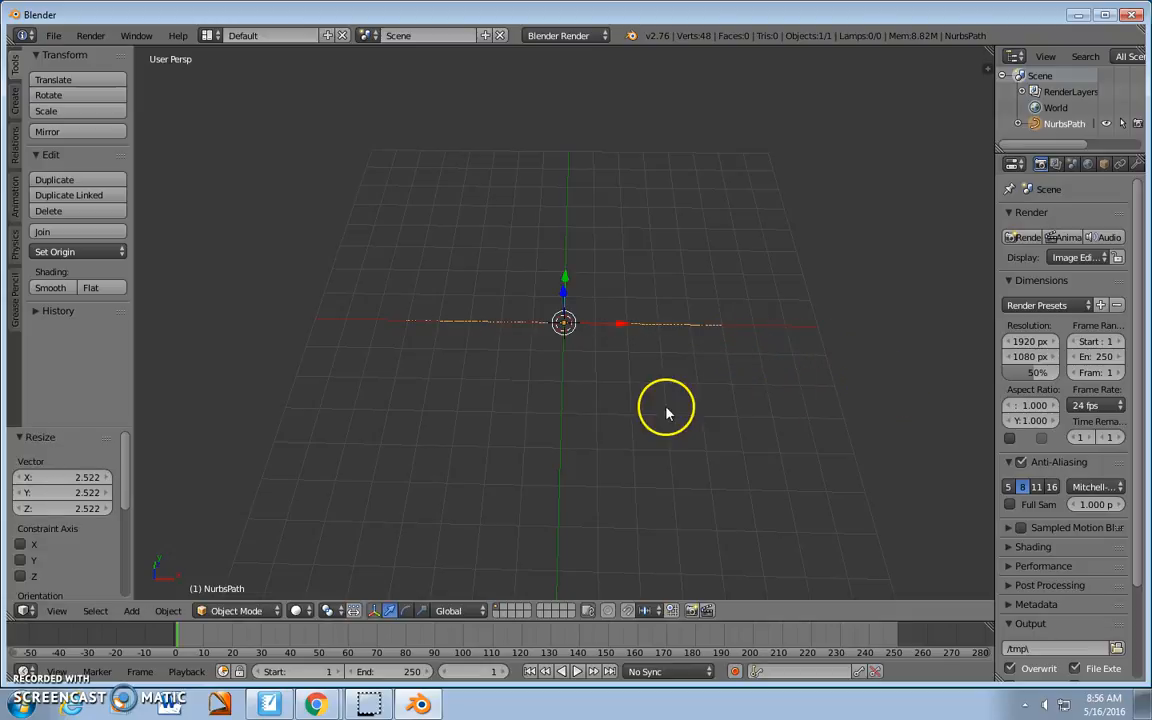
{"action": "middle_click_drag", "start_coordinate": [655, 415], "coordinate": [651, 358]}
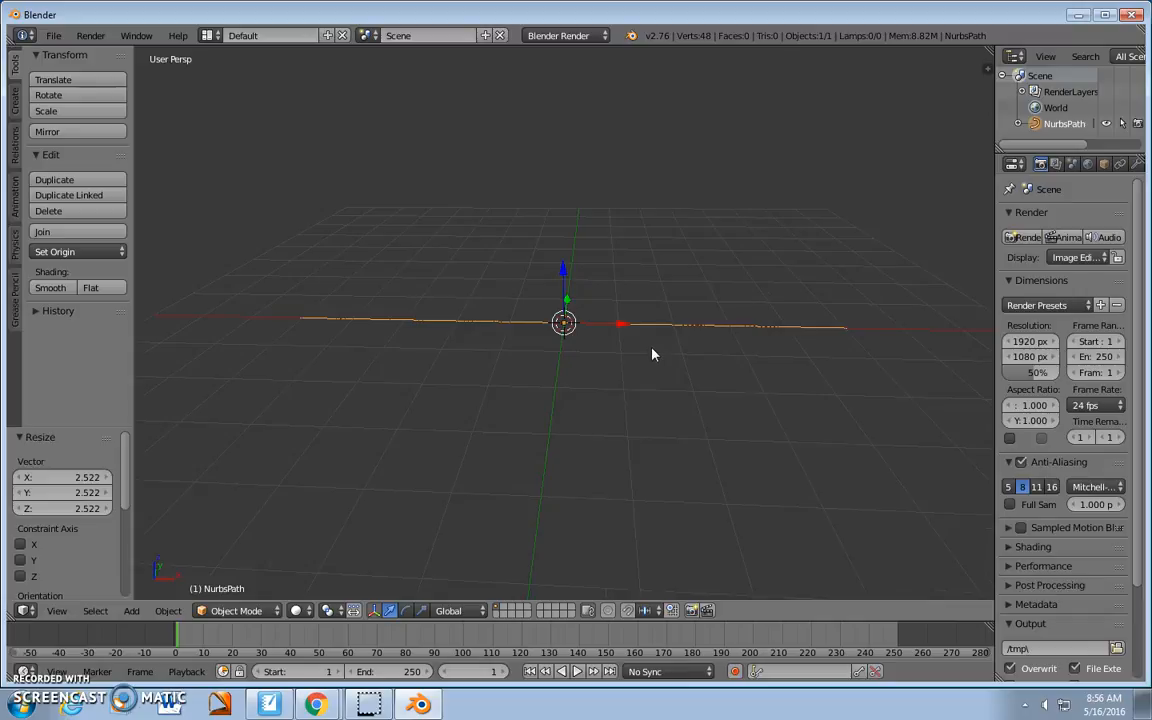
{"action": "left_click", "coordinate": [265, 612]}
{"action": "left_click", "coordinate": [265, 612]}
{"action": "left_click", "coordinate": [265, 612]}
{"action": "left_click", "coordinate": [265, 612]}
{"action": "left_click", "coordinate": [265, 612]}
{"action": "left_click", "coordinate": [265, 612]}
{"action": "right_click", "coordinate": [553, 410]}
{"action": "key", "text": "Tab"}
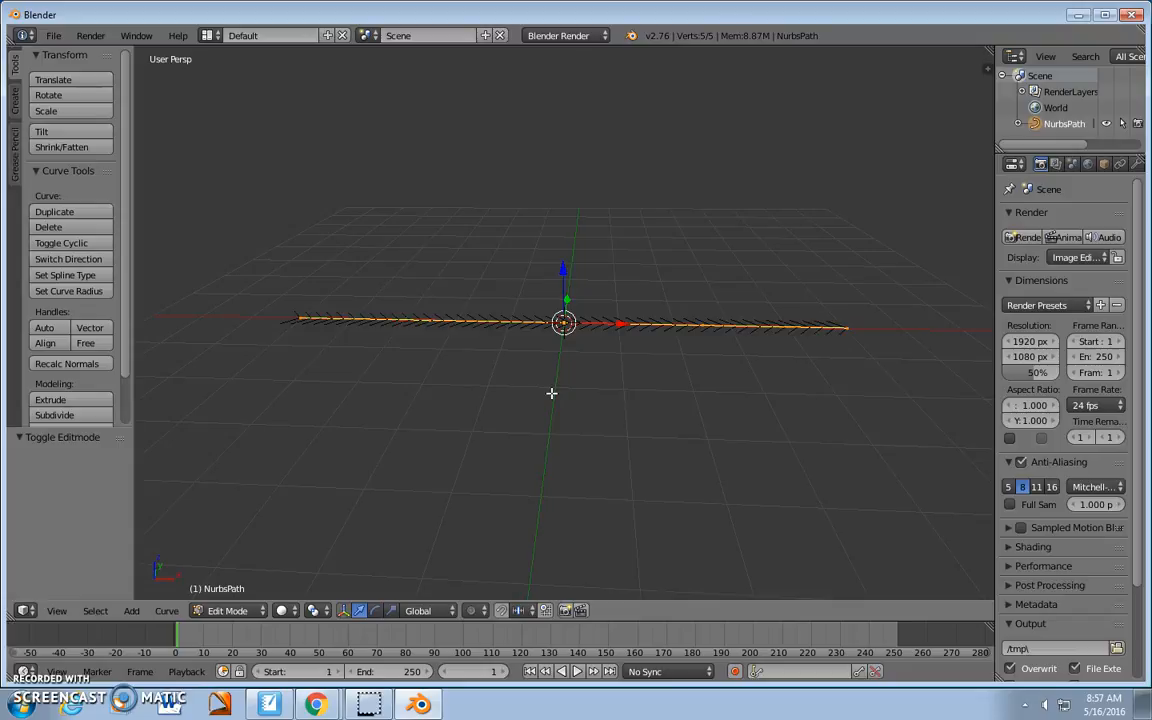
{"action": "key", "text": "Tab"}
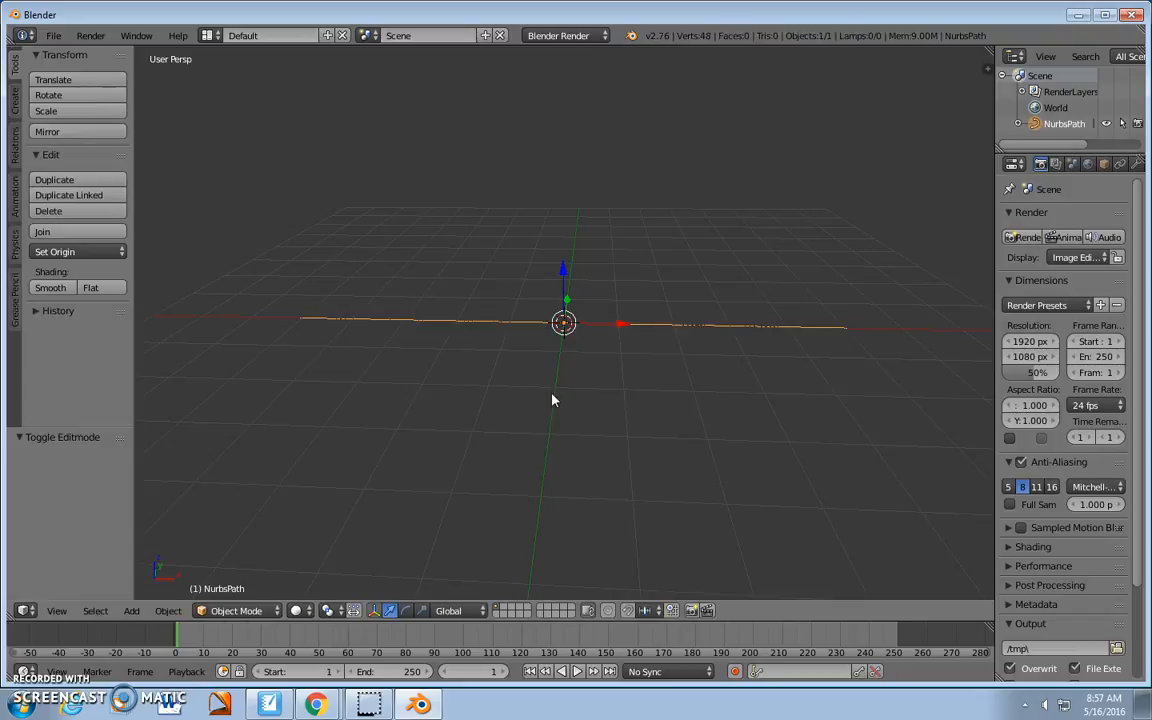
In Edit Mode, raise the path's control point between centre and the positive X end, and raise the negative X endpoint about 3.99 along Z
{"action": "key", "text": "Tab"}
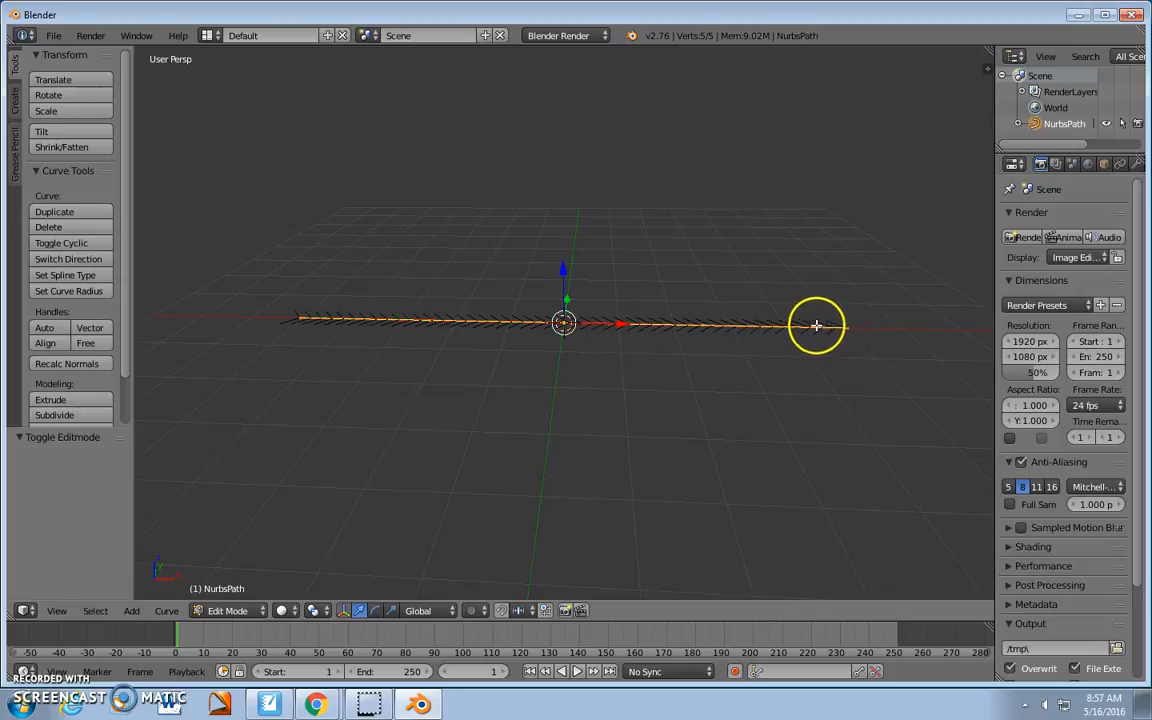
{"action": "right_click", "coordinate": [678, 324]}
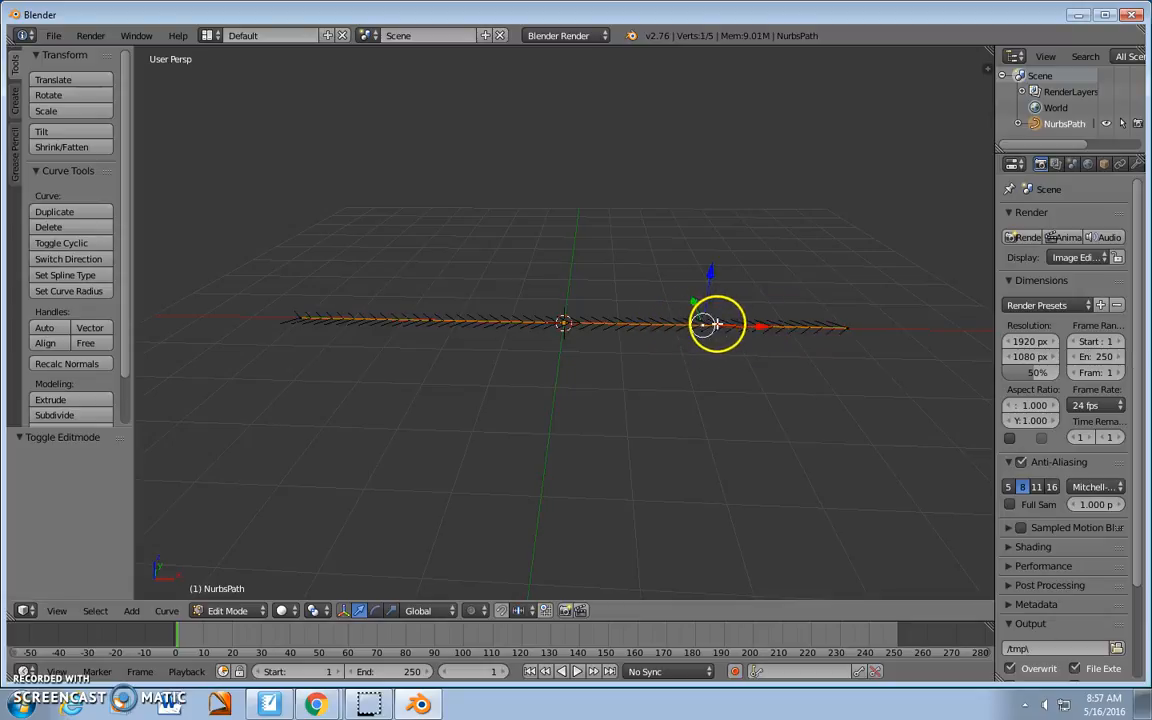
{"action": "left_click_drag", "start_coordinate": [709, 271], "coordinate": [731, 175]}
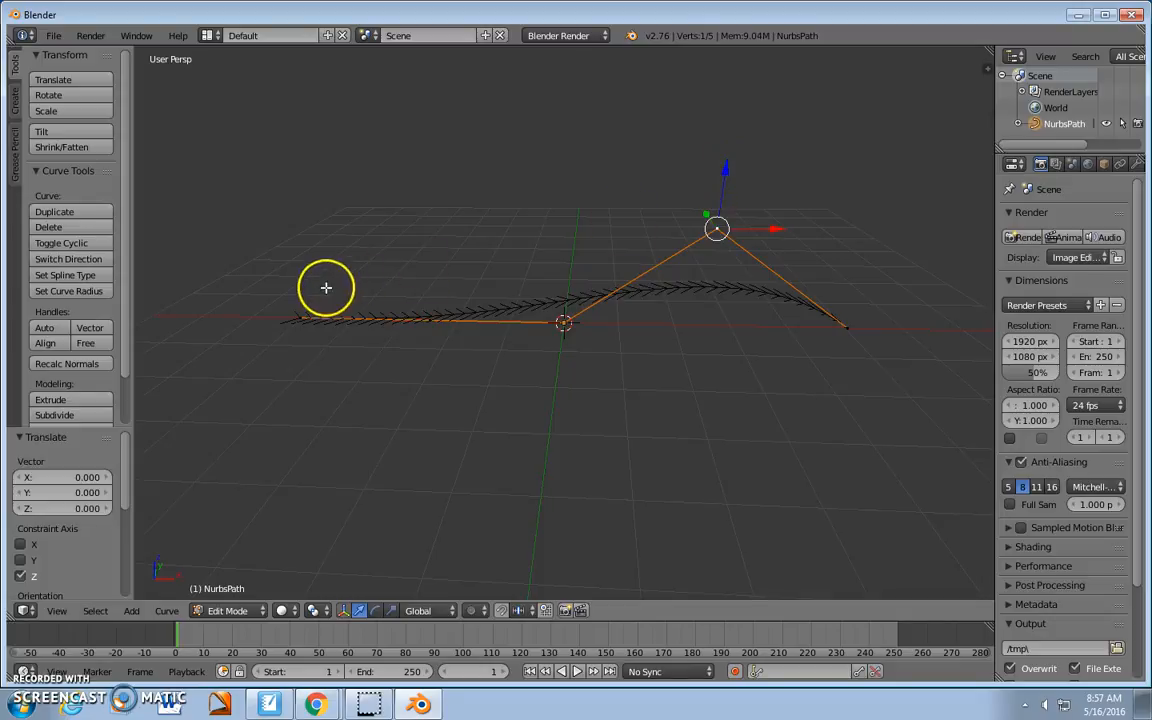
{"action": "right_click", "coordinate": [302, 318]}
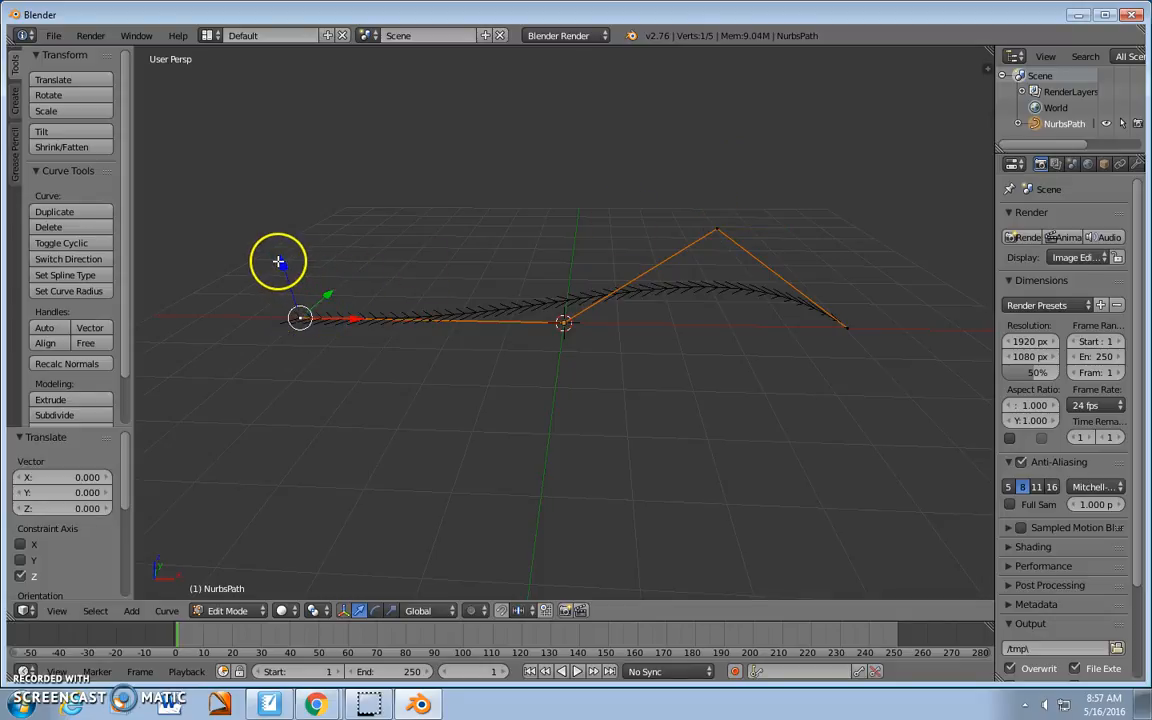
{"action": "left_click_drag", "start_coordinate": [280, 260], "coordinate": [283, 576]}
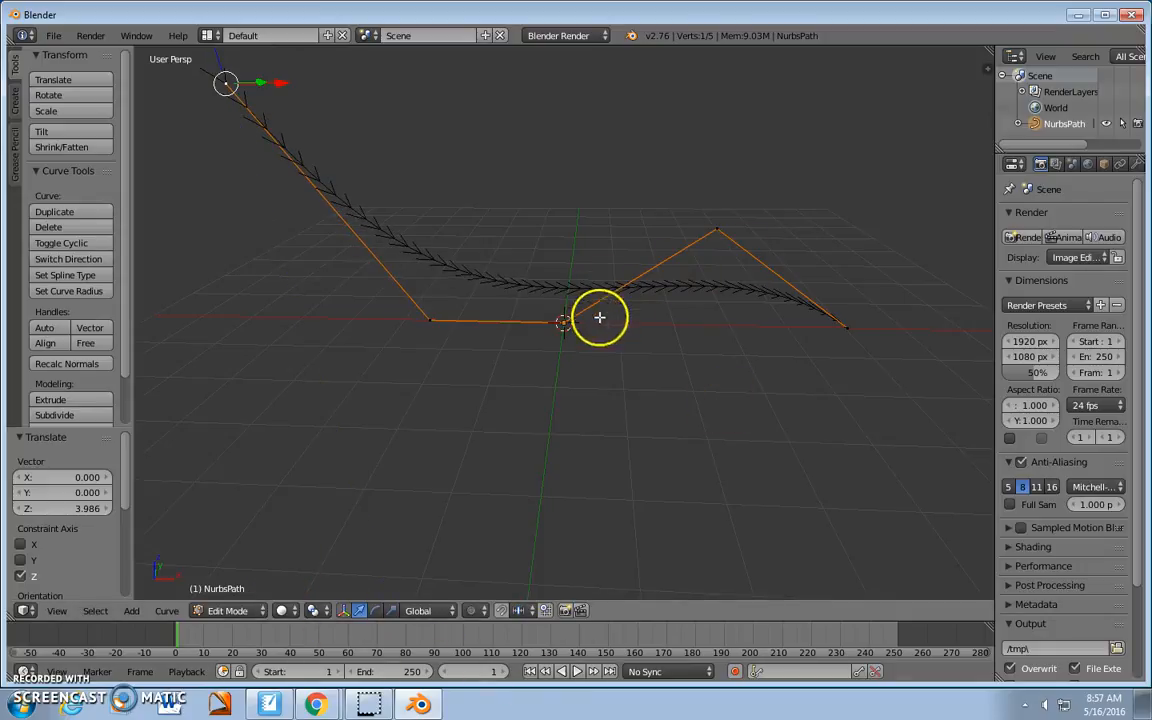
Raise the path's middle control point about 1.38 along Z and return to Object Mode
{"action": "right_click", "coordinate": [567, 319]}
{"action": "left_click_drag", "start_coordinate": [563, 265], "coordinate": [563, 201]}
{"action": "middle_click_drag", "start_coordinate": [793, 337], "coordinate": [881, 368]}
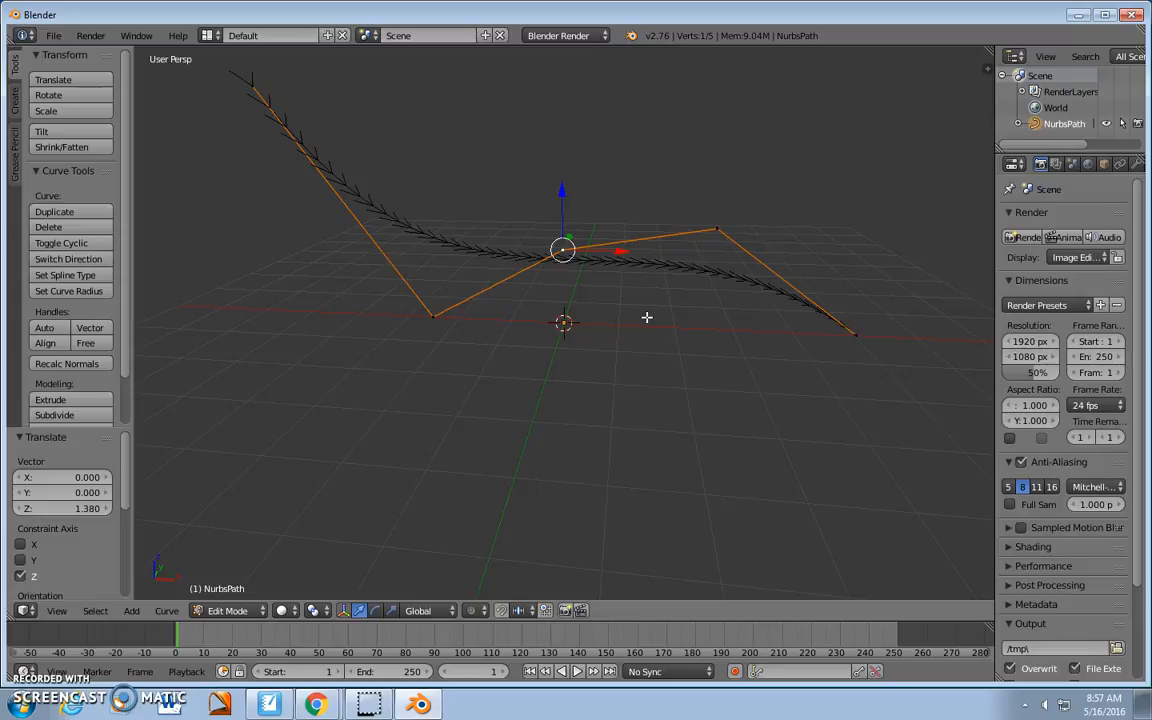
{"action": "key", "text": "Tab"}
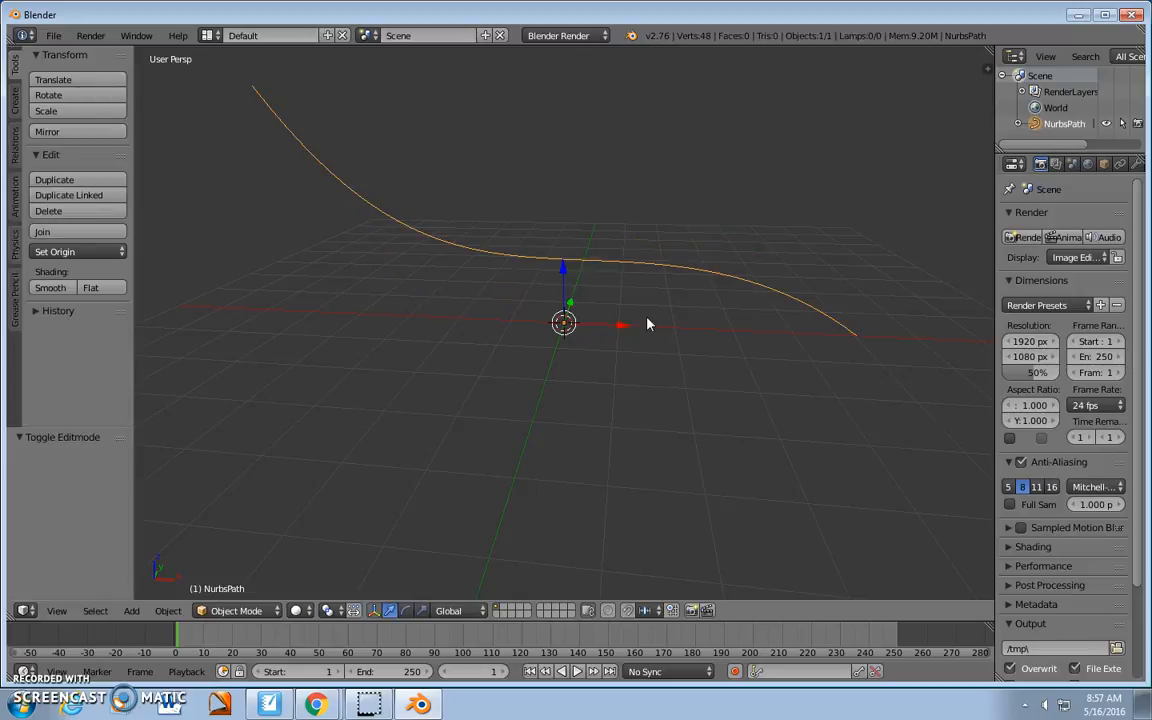
{"action": "mouse_move", "coordinate": [651, 324]}
{"action": "middle_mouse_down"}
{"action": "mouse_move", "coordinate": [512, 279]}
{"action": "mouse_move", "coordinate": [495, 285]}
{"action": "mouse_move", "coordinate": [503, 325]}
{"action": "mouse_move", "coordinate": [642, 319]}
{"action": "middle_mouse_up"}
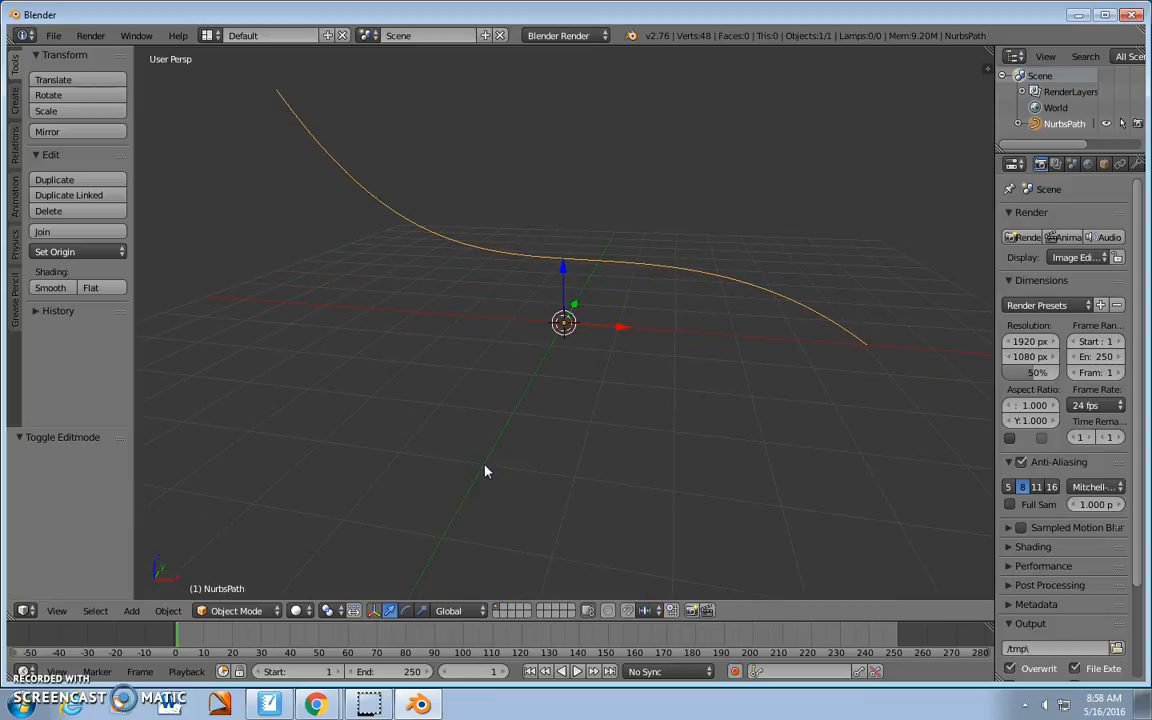
Add a Bezier circle curve to the scene
{"action": "key", "text": "shift+a"}
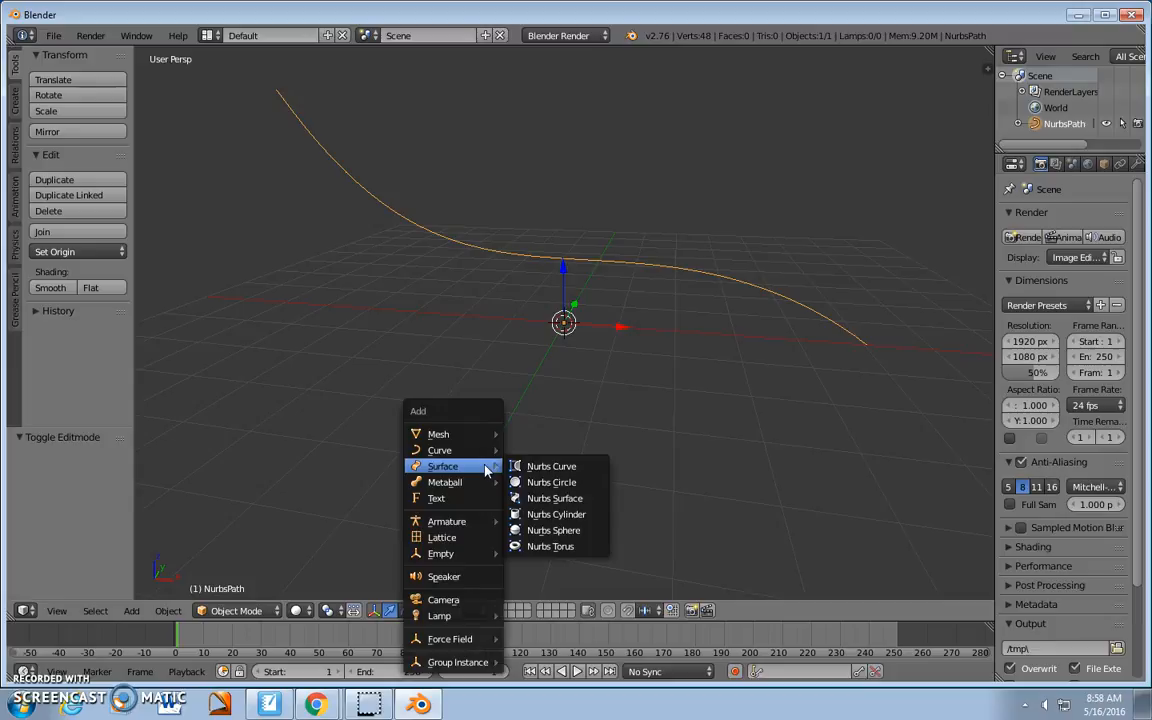
{"action": "mouse_move", "coordinate": [485, 457]}
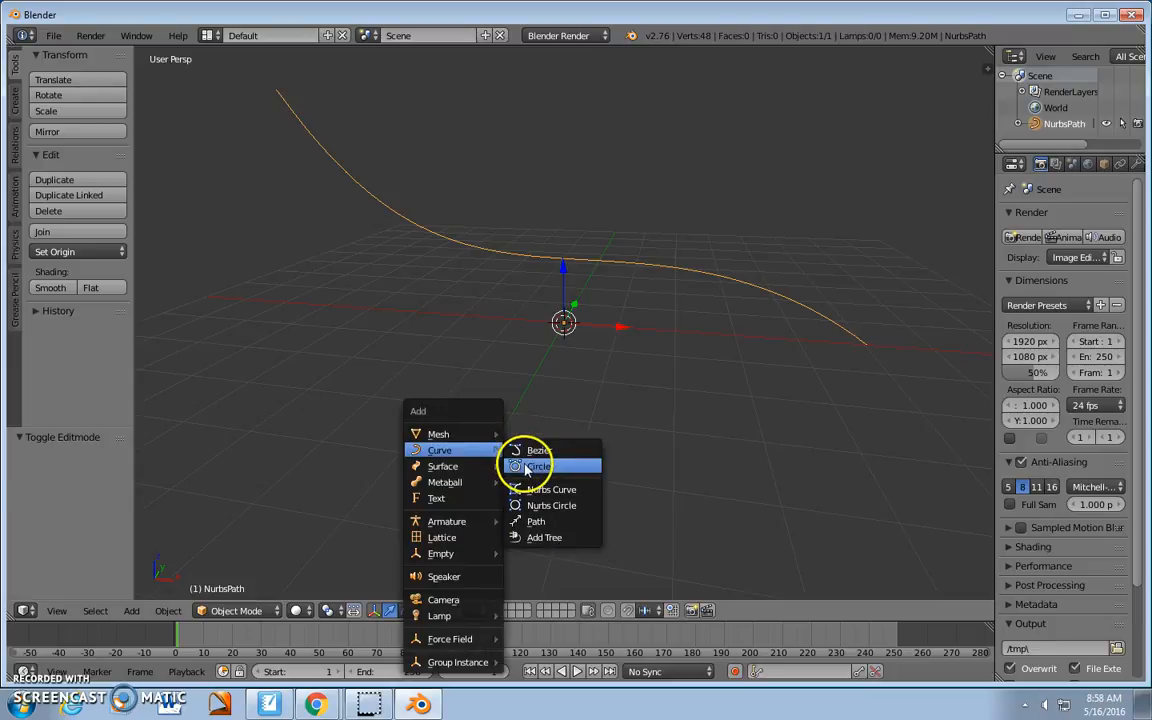
{"action": "left_click", "coordinate": [530, 466]}
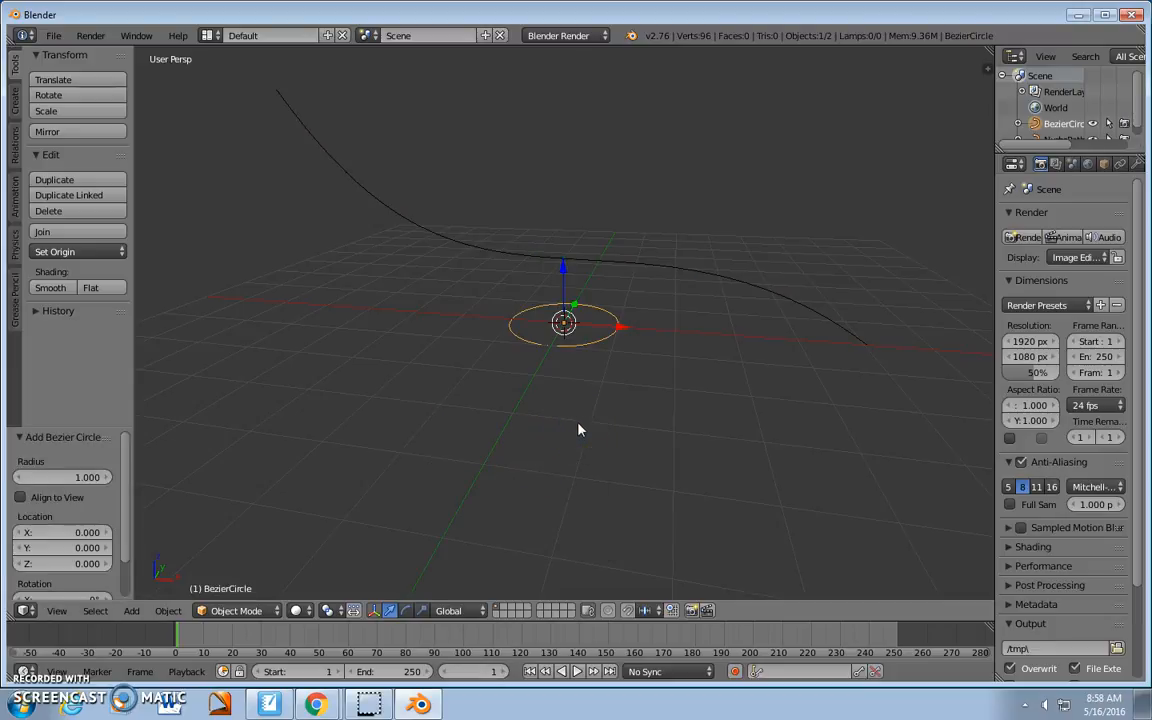
Move the circle away from the path, about -5.85 in X and -1.55 in Y, and scale it to about 0.37
{"action": "key", "text": "g"}
{"action": "left_click", "coordinate": [250, 463]}
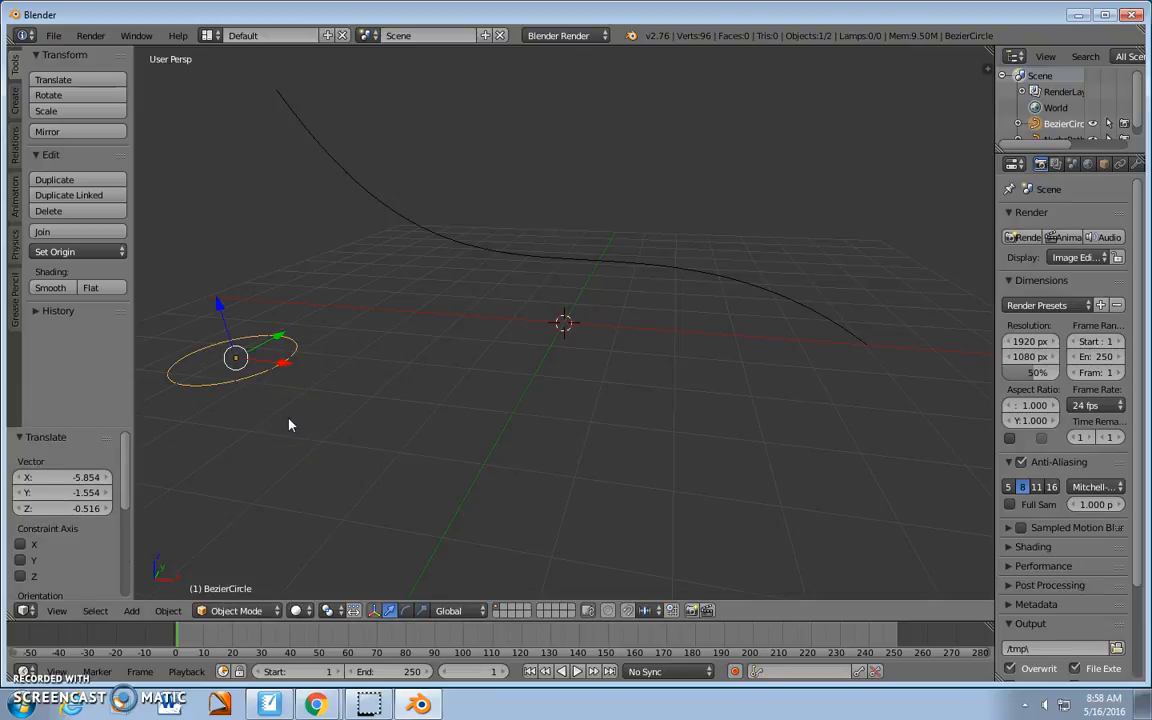
{"action": "key", "text": "s"}
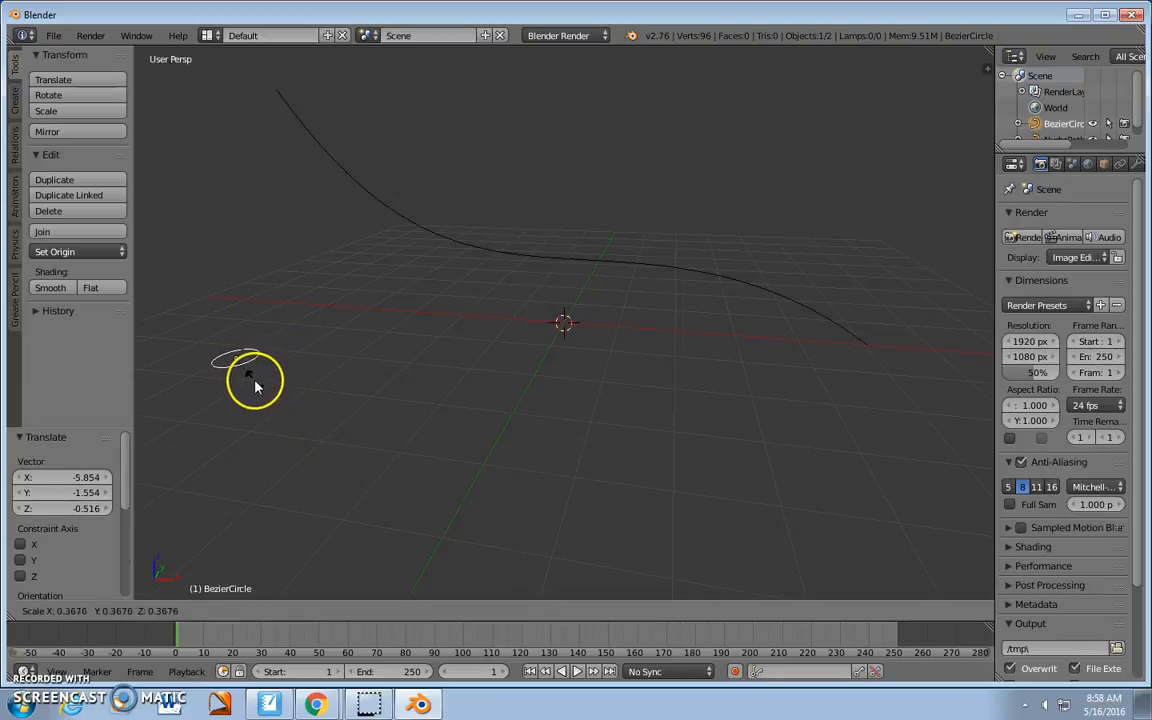
{"action": "left_click", "coordinate": [255, 386]}
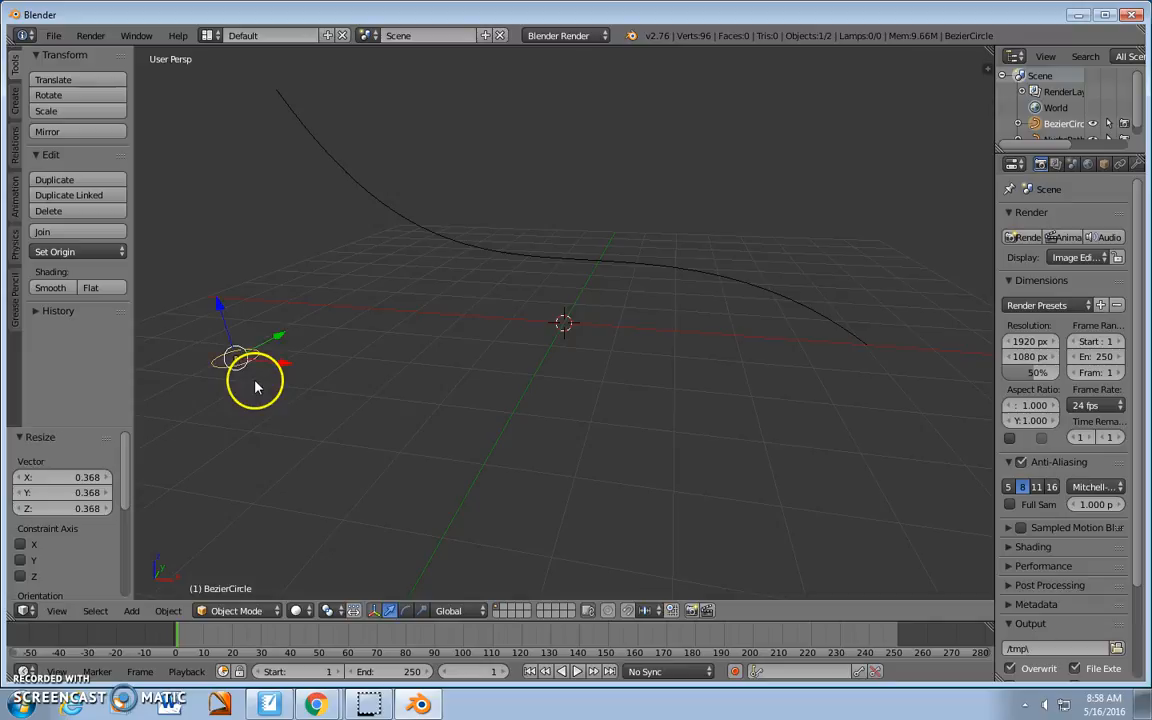
Set BezierCircle as the bevel object of the path curve to turn it into a pipe
{"action": "right_click", "coordinate": [450, 243]}
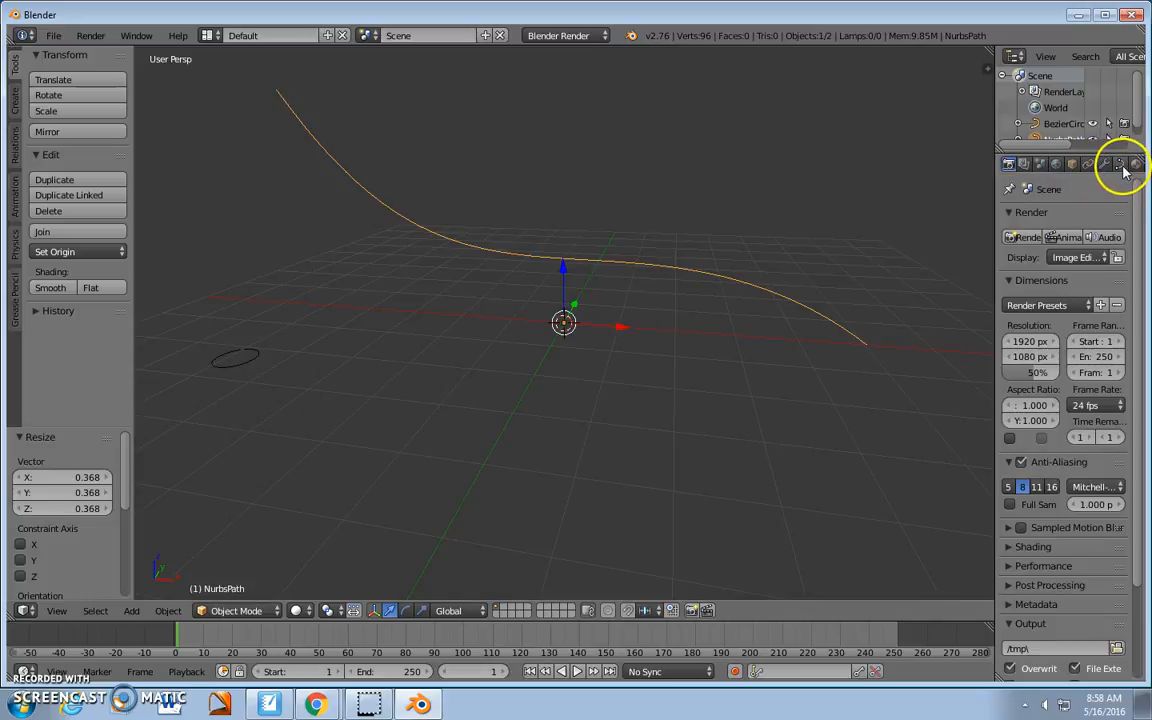
{"action": "left_click", "coordinate": [1120, 165]}
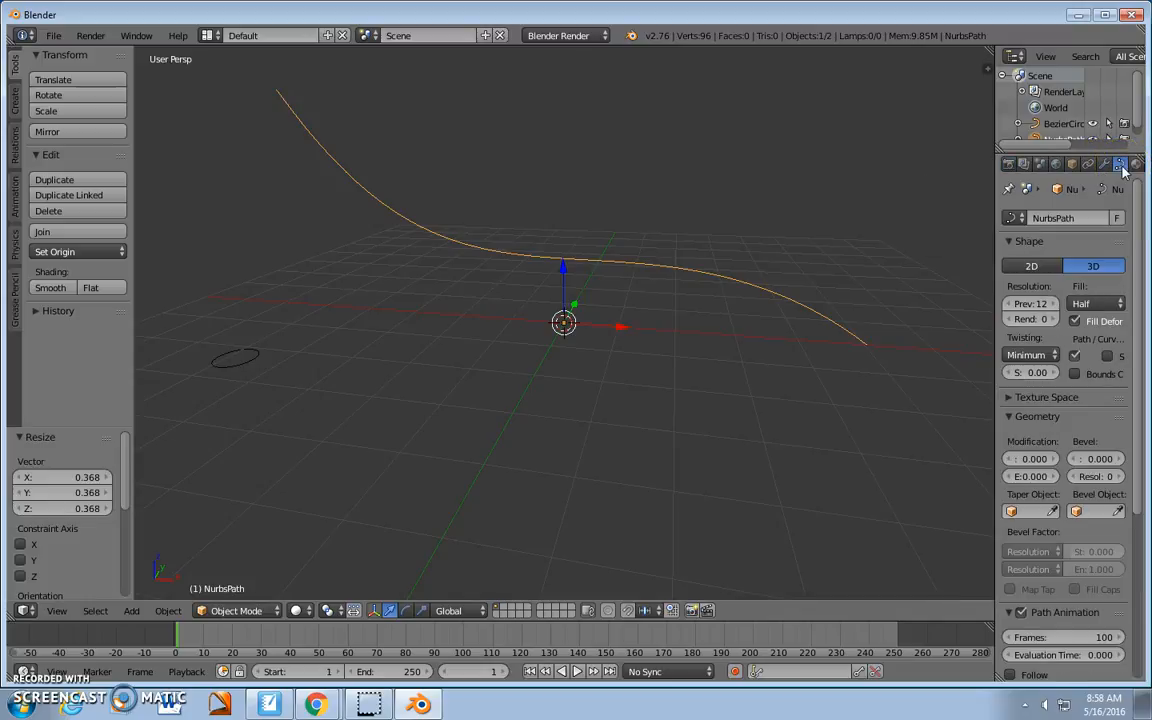
{"action": "left_click", "coordinate": [1079, 511]}
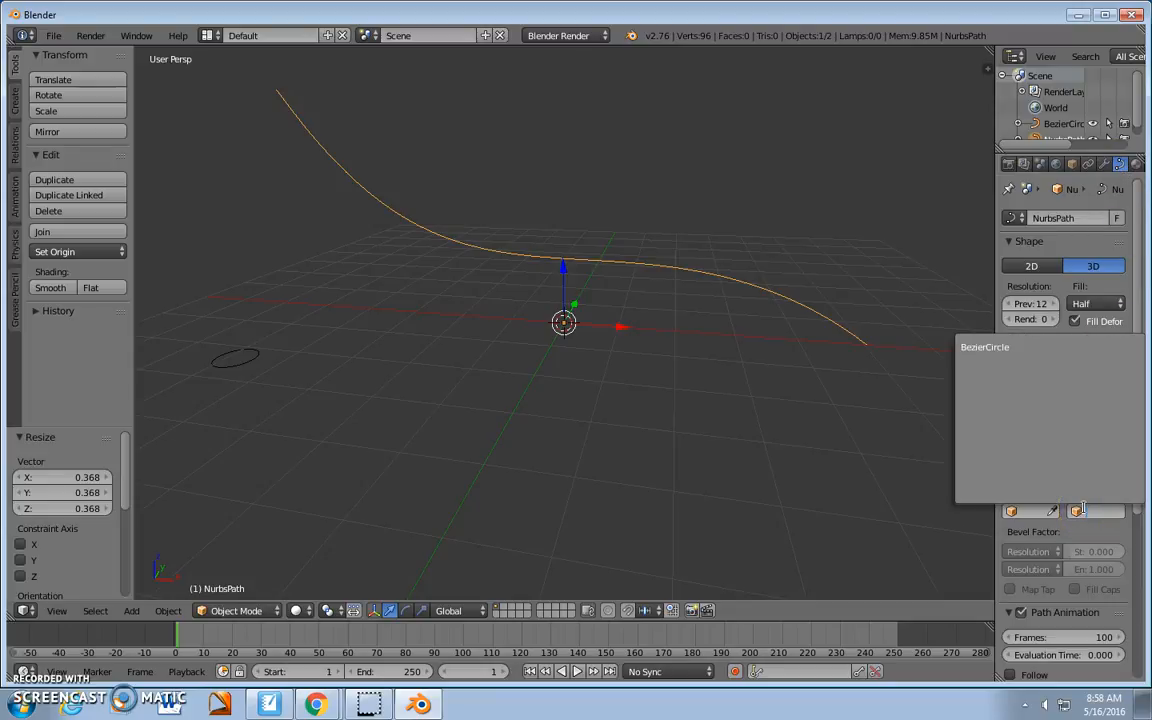
{"action": "left_click", "coordinate": [996, 347]}
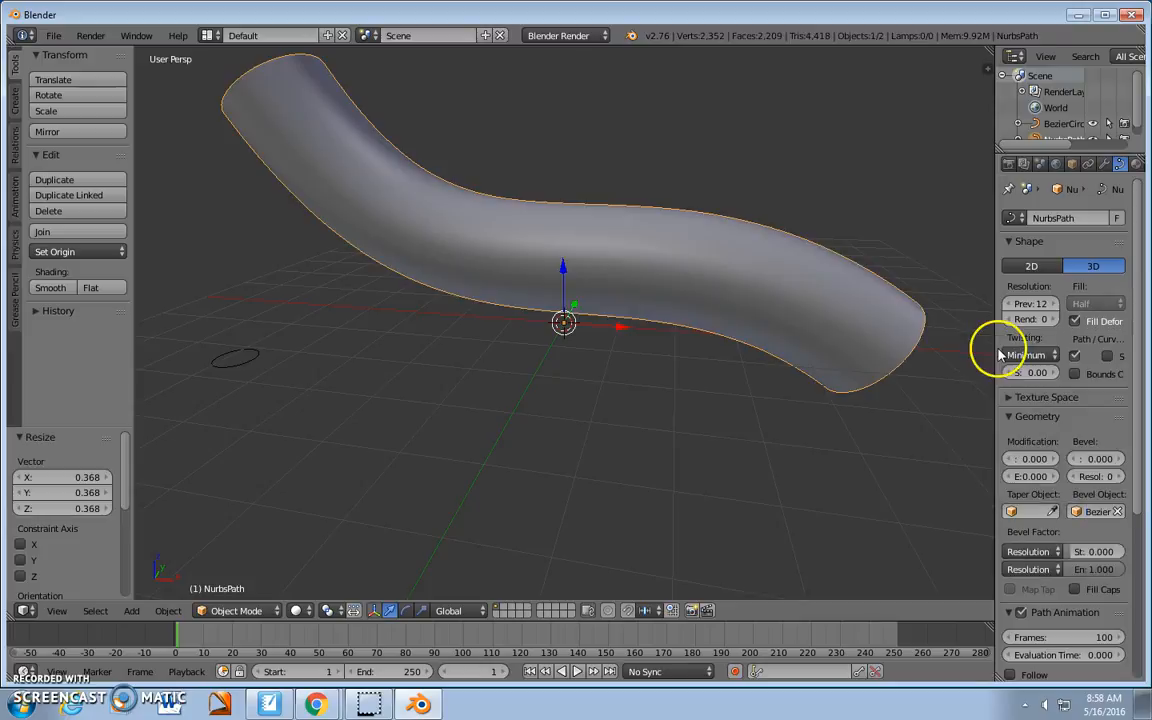
Thin the pipe by scaling the Bezier circle down to about 0.33 of its size
{"action": "key", "text": "KP_8"}
{"action": "key", "text": "KP_8"}
{"action": "key", "text": "KP_8"}
{"action": "middle_click_drag", "start_coordinate": [712, 302], "coordinate": [684, 345]}
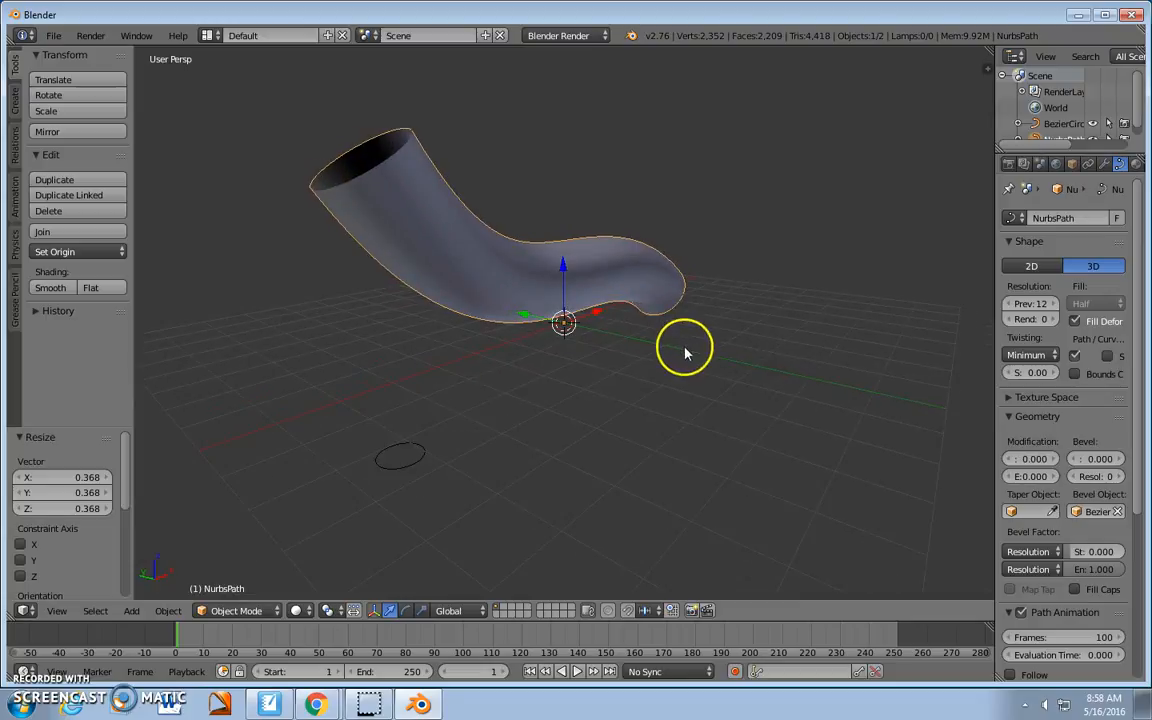
{"action": "right_click", "coordinate": [418, 458]}
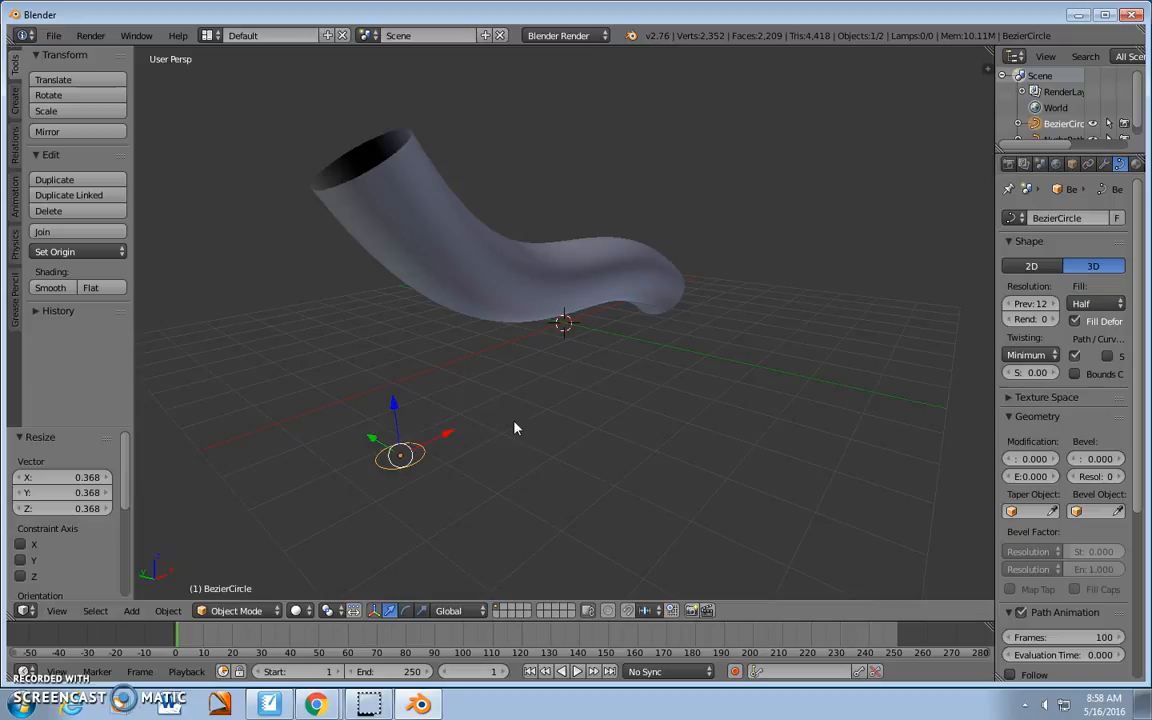
{"action": "key", "text": "s"}
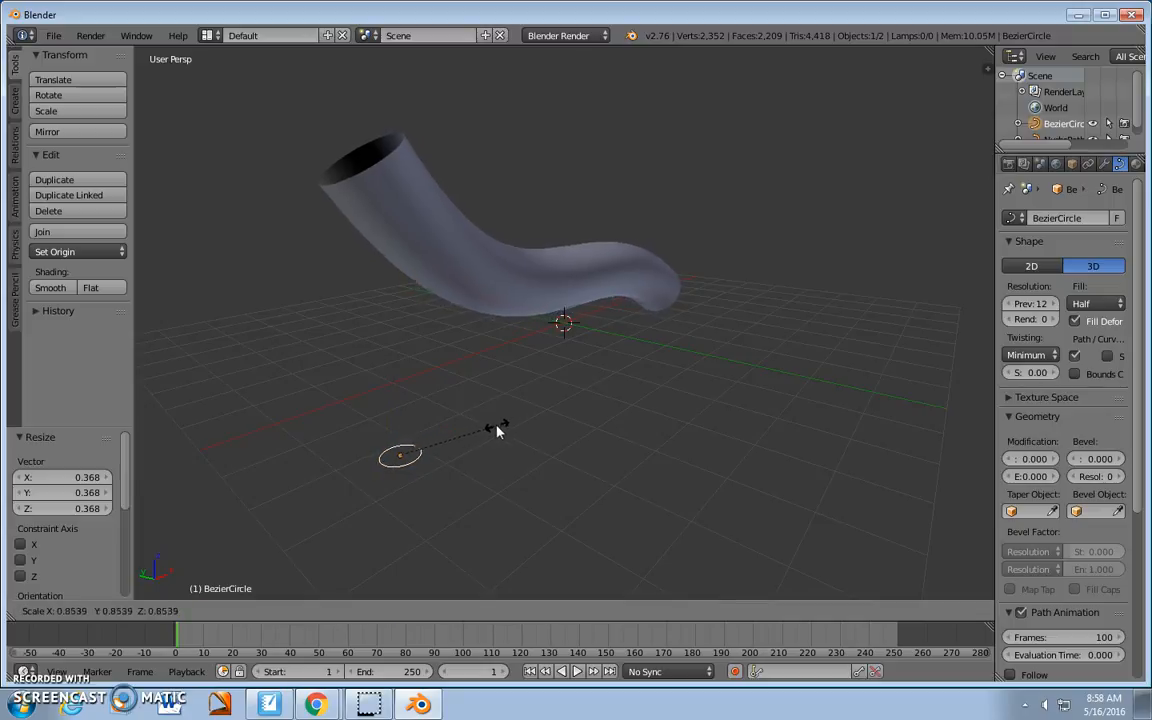
{"action": "left_click", "coordinate": [473, 432]}
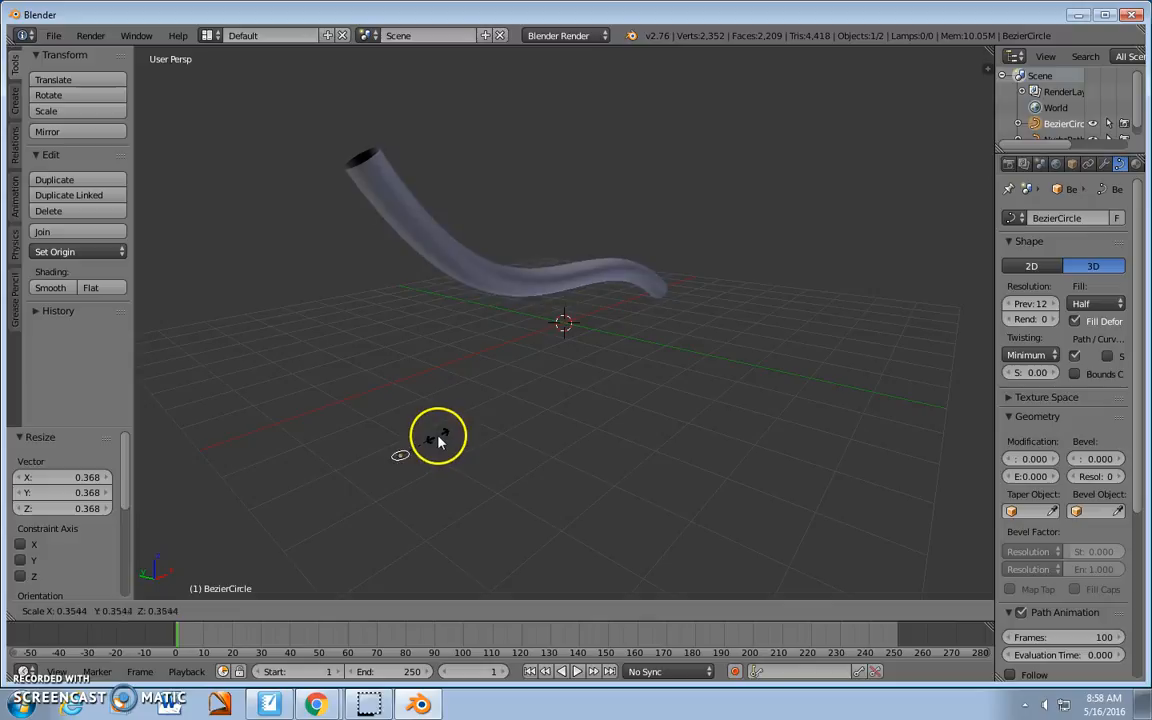
{"action": "left_click", "coordinate": [435, 441]}
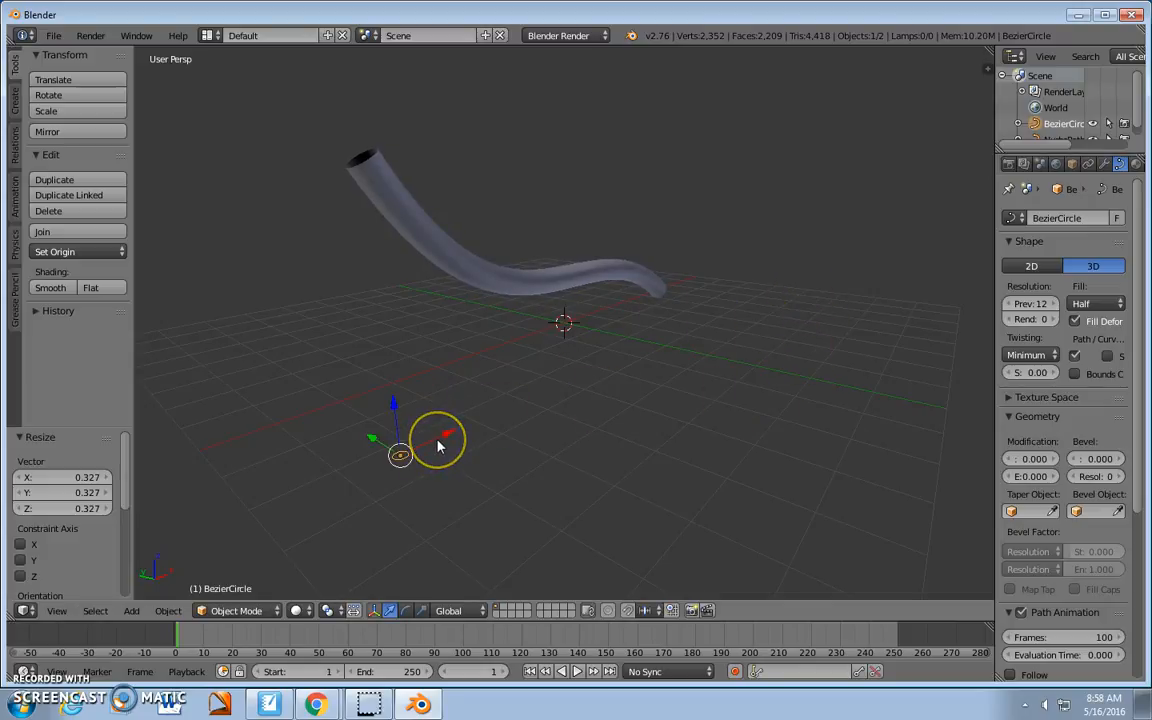
Thicken the pipe slightly by scaling the Bezier circle to about 1.2 times its size
{"action": "key", "text": "s"}
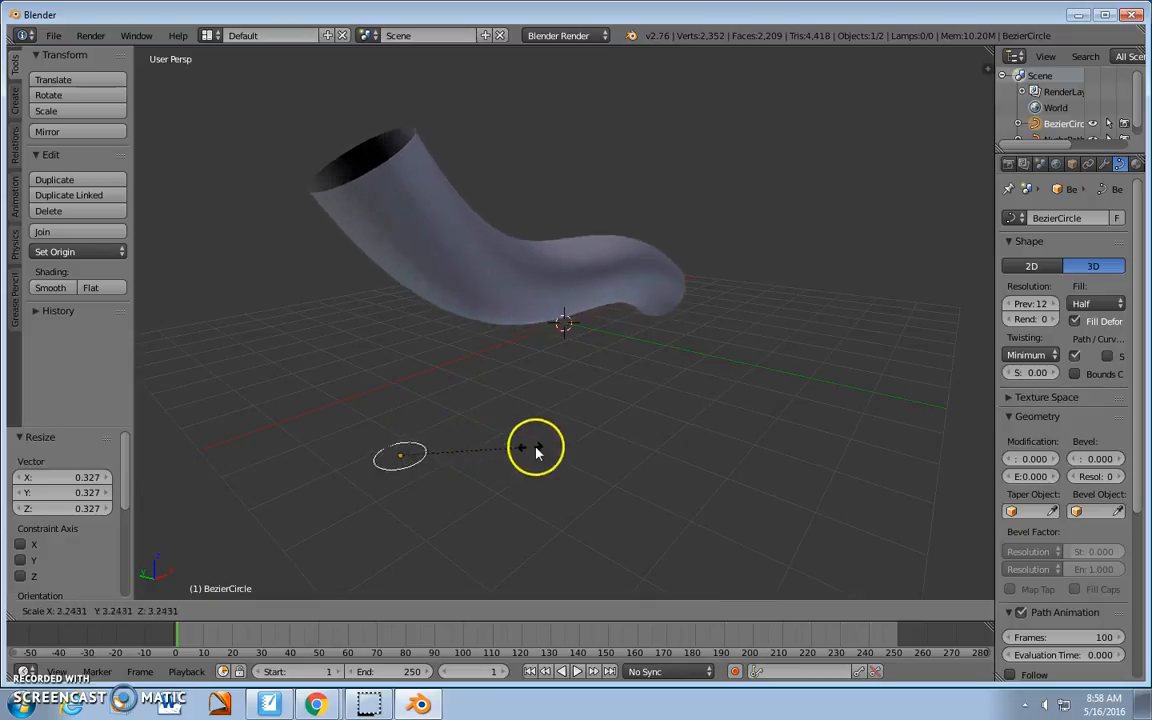
{"action": "left_click", "coordinate": [445, 443]}
{"action": "middle_click_drag", "start_coordinate": [447, 415], "coordinate": [548, 417]}
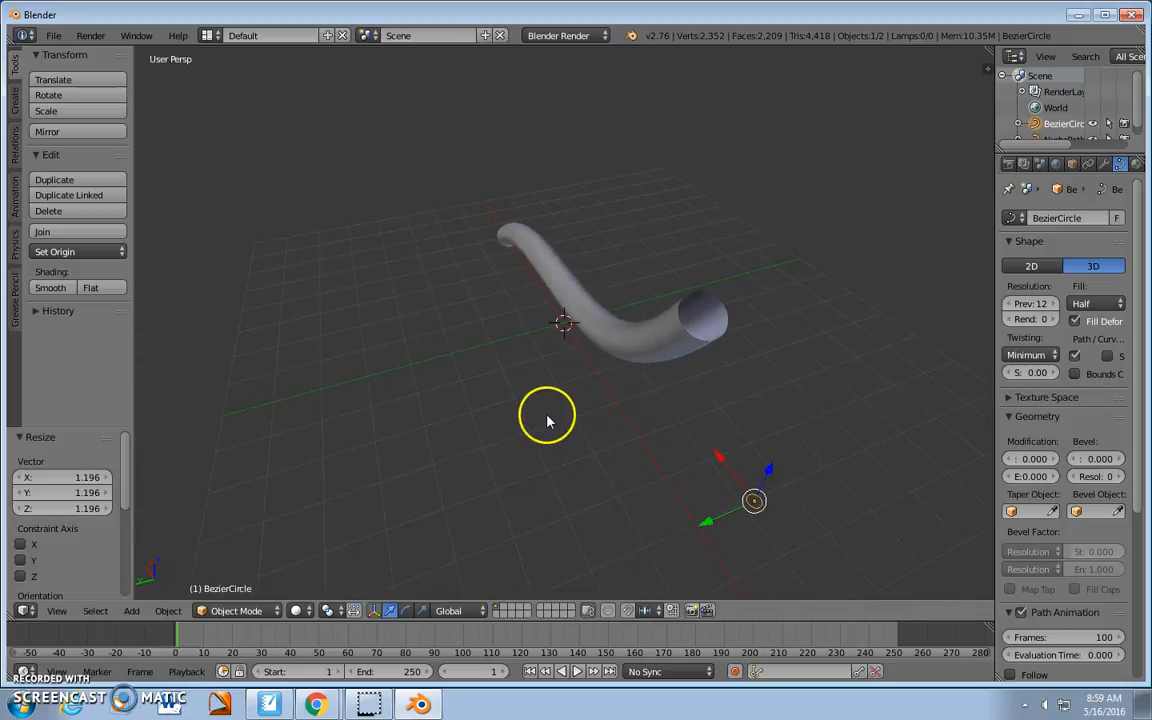
In the pipe path's Edit Mode, lower the middle control point by about 1.72 and the raised end point by about 1.07 in Z
{"action": "right_click", "coordinate": [588, 318]}
{"action": "middle_click_drag", "start_coordinate": [586, 345], "coordinate": [733, 360]}
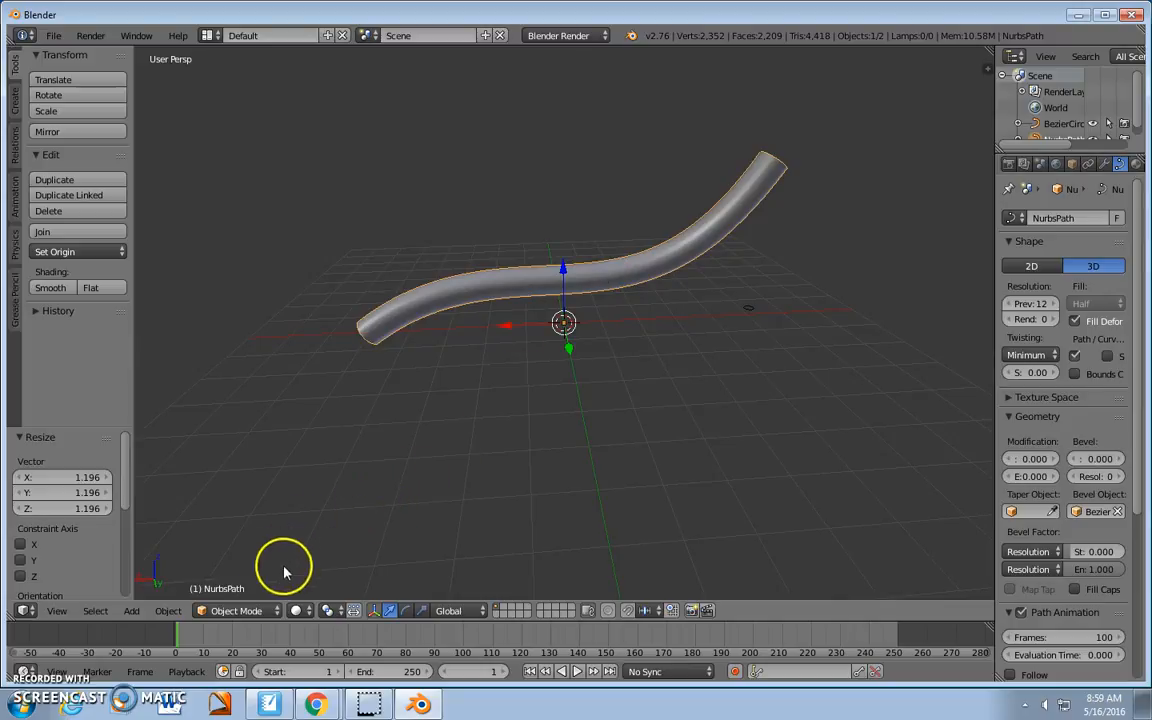
{"action": "left_click", "coordinate": [248, 612]}
{"action": "left_click", "coordinate": [244, 568]}
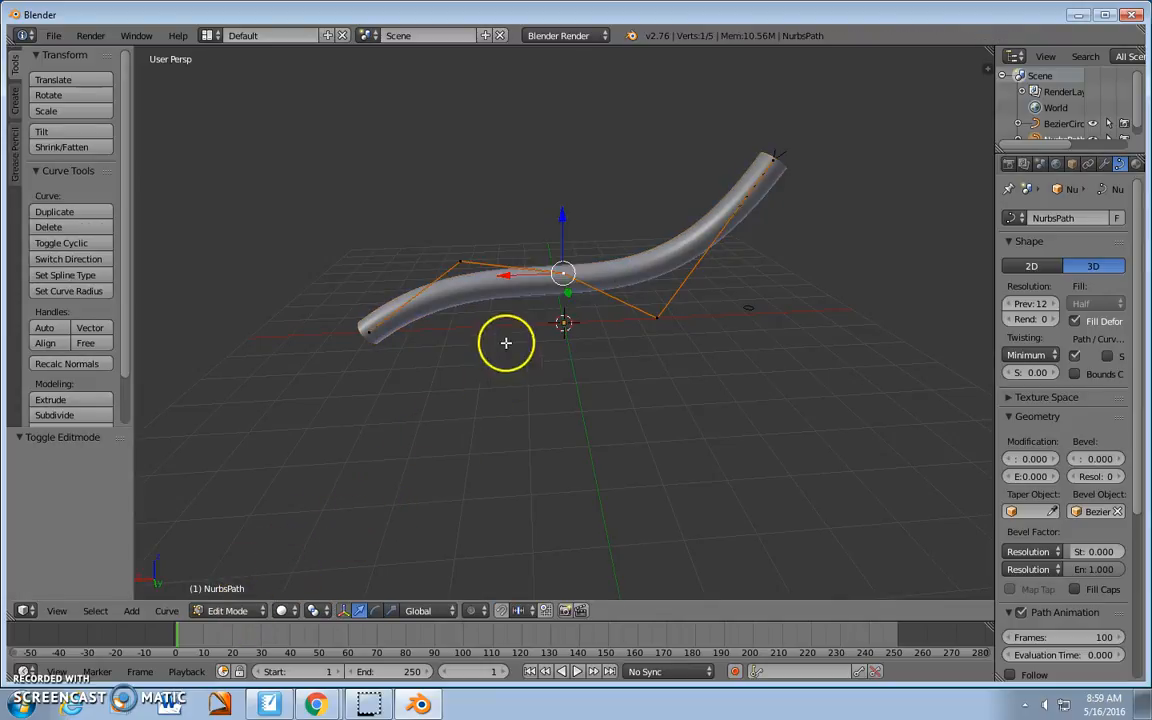
{"action": "mouse_move", "coordinate": [589, 314]}
{"action": "middle_mouse_down"}
{"action": "mouse_move", "coordinate": [607, 329]}
{"action": "mouse_move", "coordinate": [593, 292]}
{"action": "middle_mouse_up"}
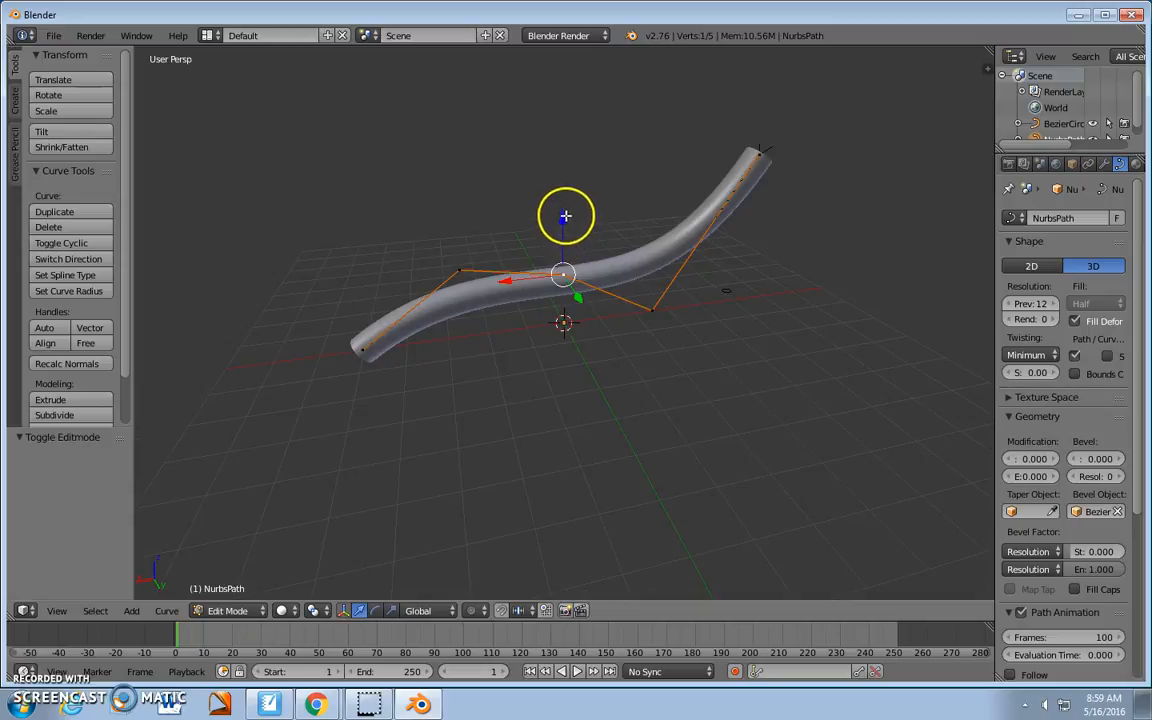
{"action": "left_click_drag", "start_coordinate": [562, 215], "coordinate": [565, 273]}
{"action": "right_click", "coordinate": [760, 152]}
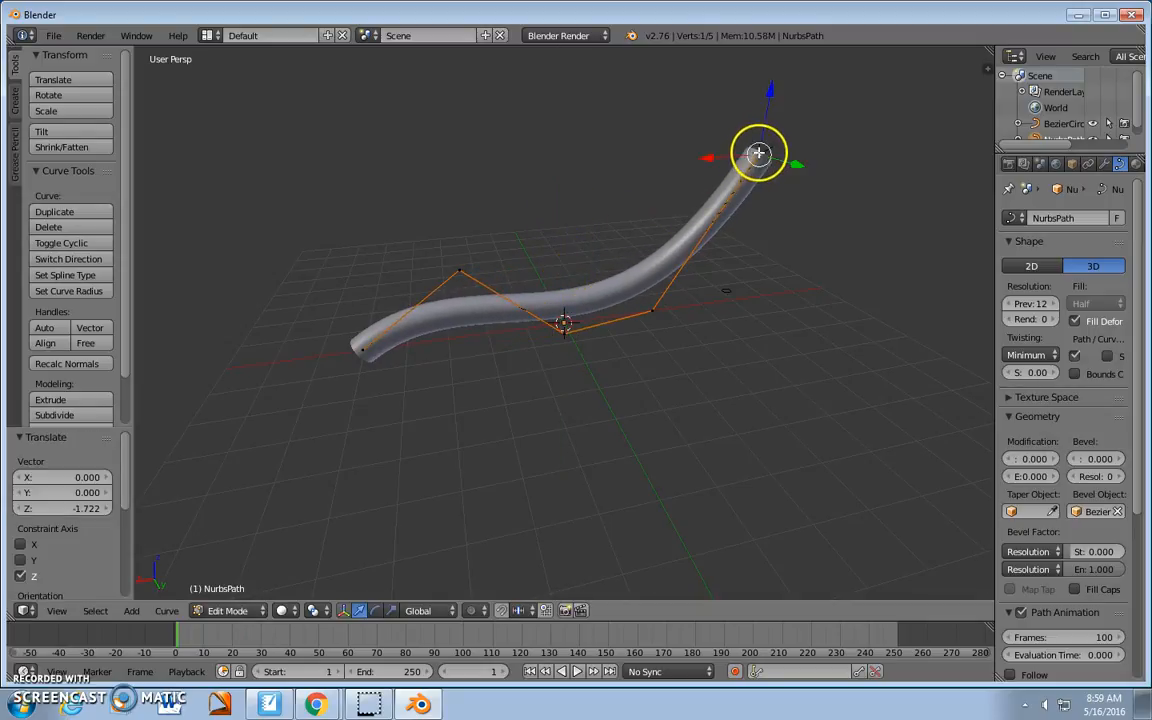
{"action": "left_click_drag", "start_coordinate": [771, 93], "coordinate": [738, 131]}
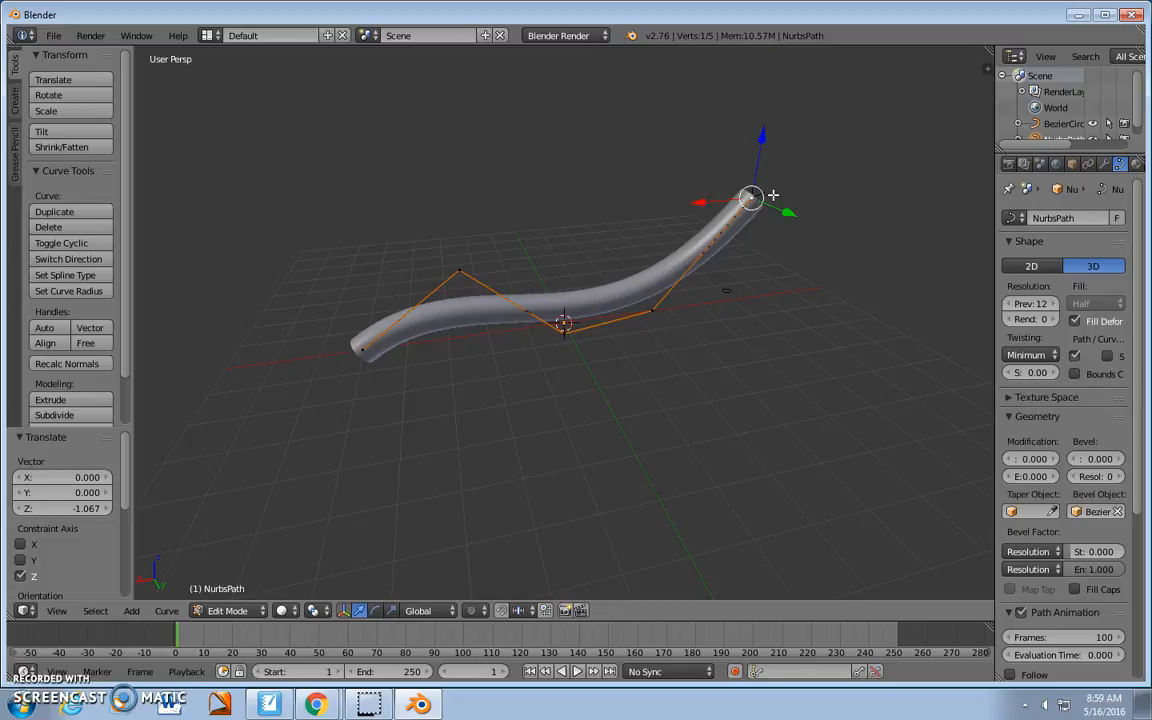
Extrude the raised end point by about 2.01 in X, -2.08 in Y and 2.76 in Z, and return to Object Mode
{"action": "key", "text": "e"}
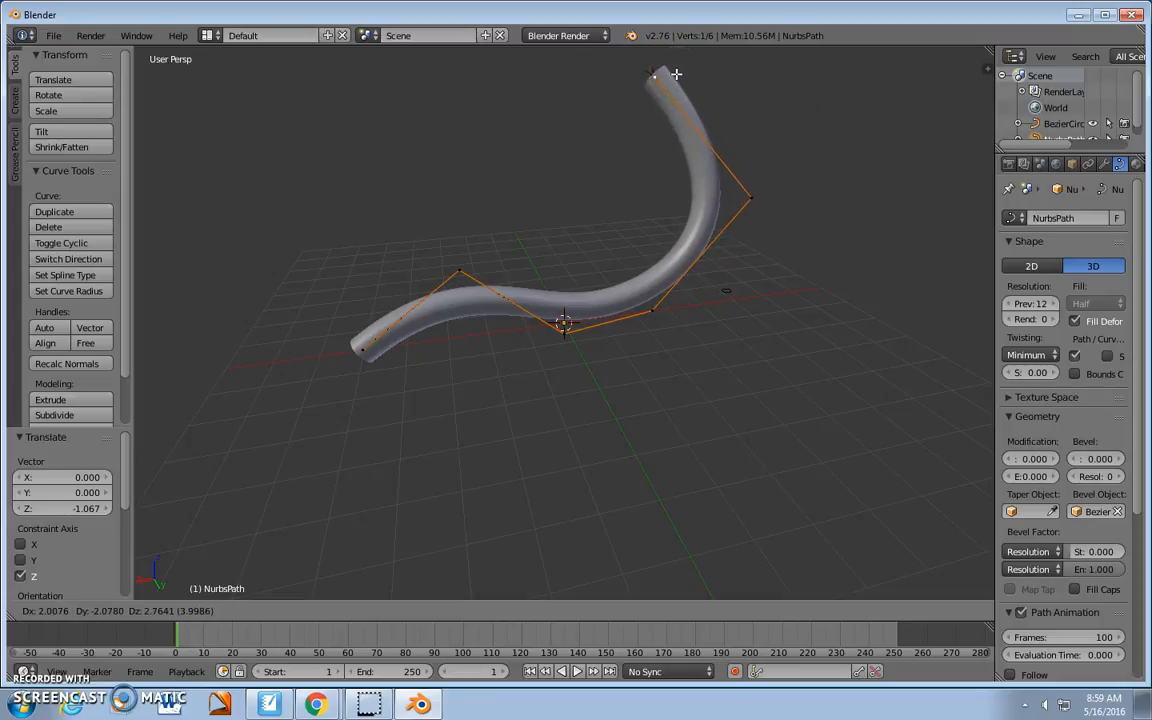
{"action": "left_click", "coordinate": [676, 74]}
{"action": "middle_click_drag", "start_coordinate": [563, 152], "coordinate": [613, 212]}
{"action": "middle_click_drag", "start_coordinate": [769, 221], "coordinate": [717, 211]}
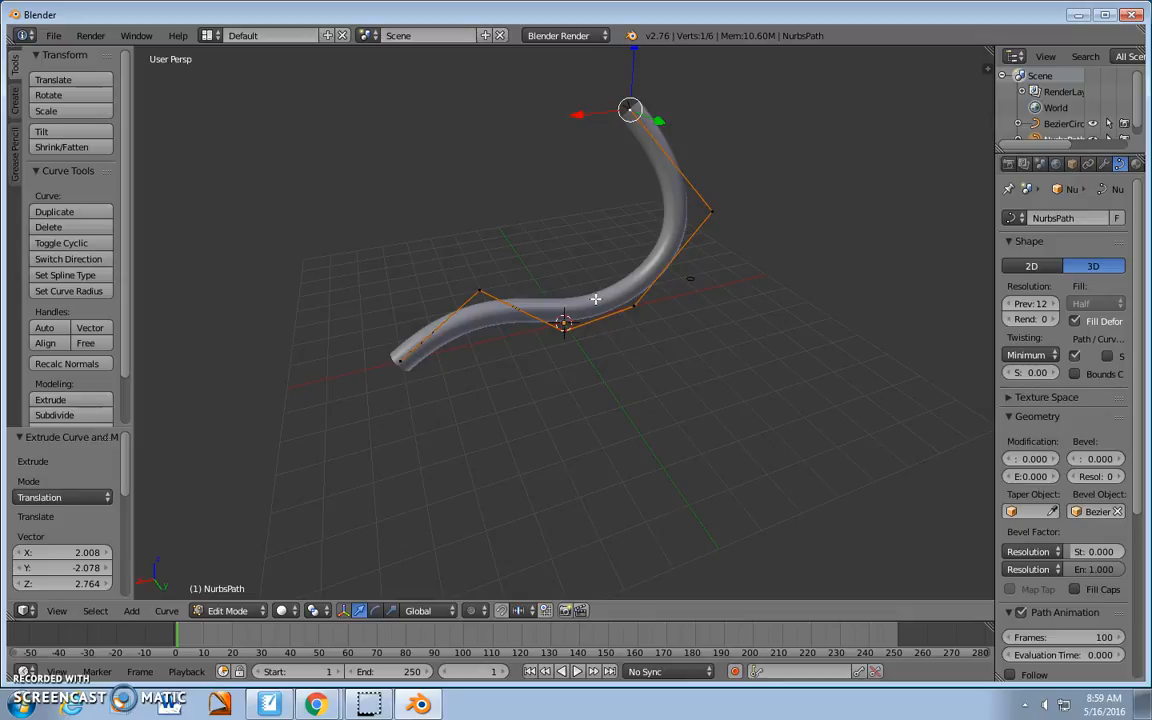
{"action": "key", "text": "Tab"}
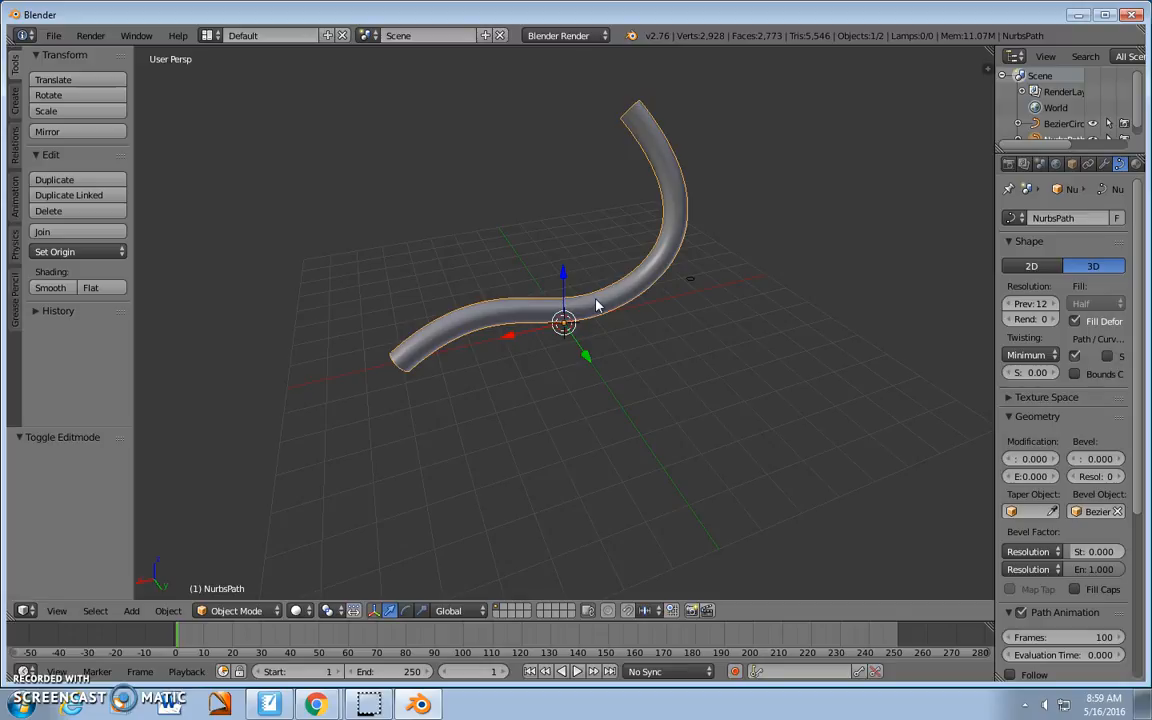
Convert the pipe curve to a mesh and inspect its geometry in Edit Mode
{"action": "key", "text": "alt+c"}
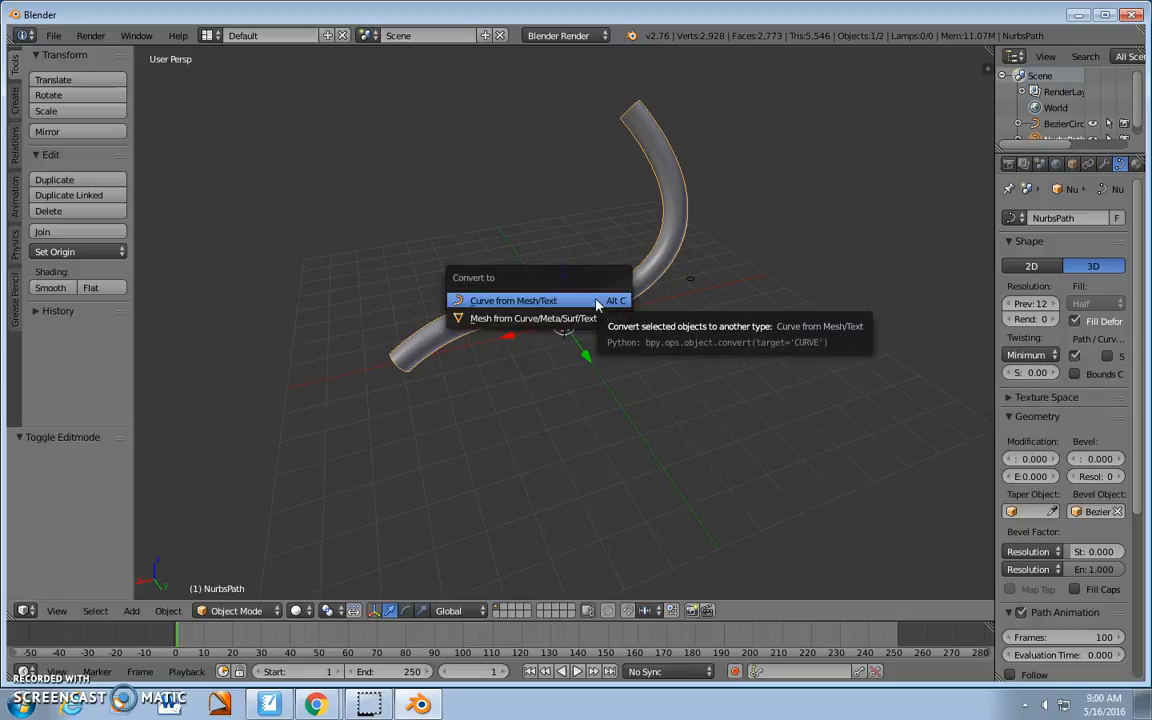
{"action": "left_click", "coordinate": [536, 320]}
{"action": "middle_click_drag", "start_coordinate": [538, 335], "coordinate": [869, 303]}
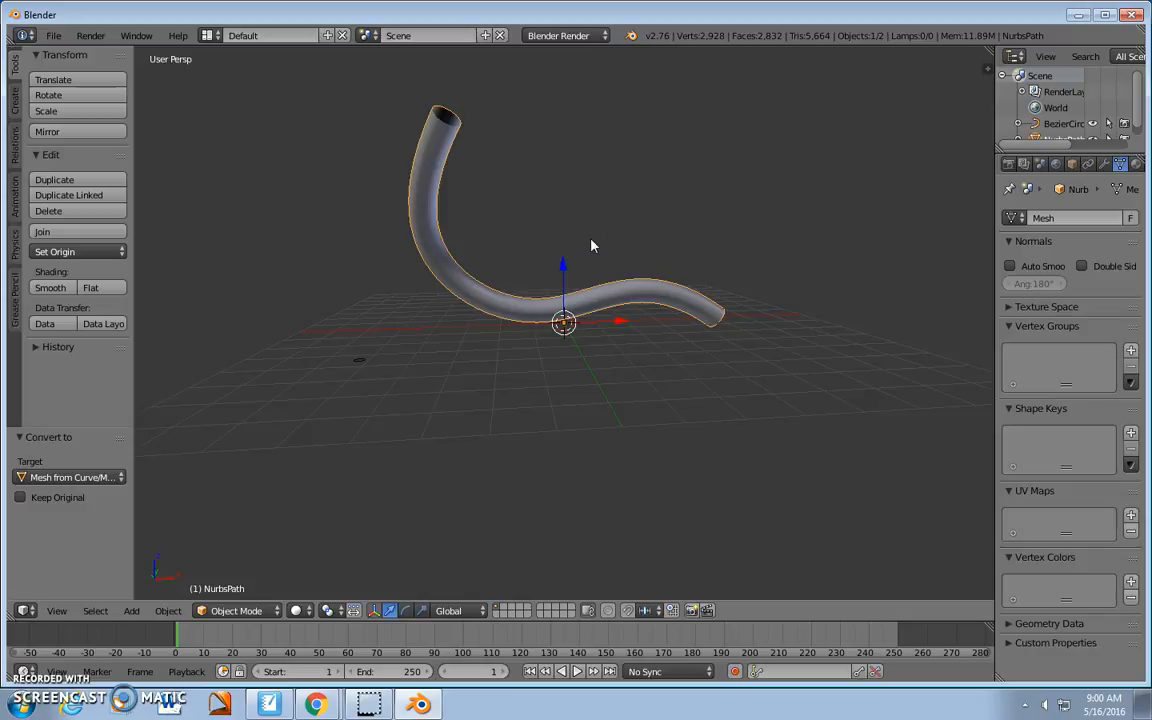
{"action": "key", "text": "Tab"}
{"action": "middle_click_drag", "start_coordinate": [797, 247], "coordinate": [351, 276]}
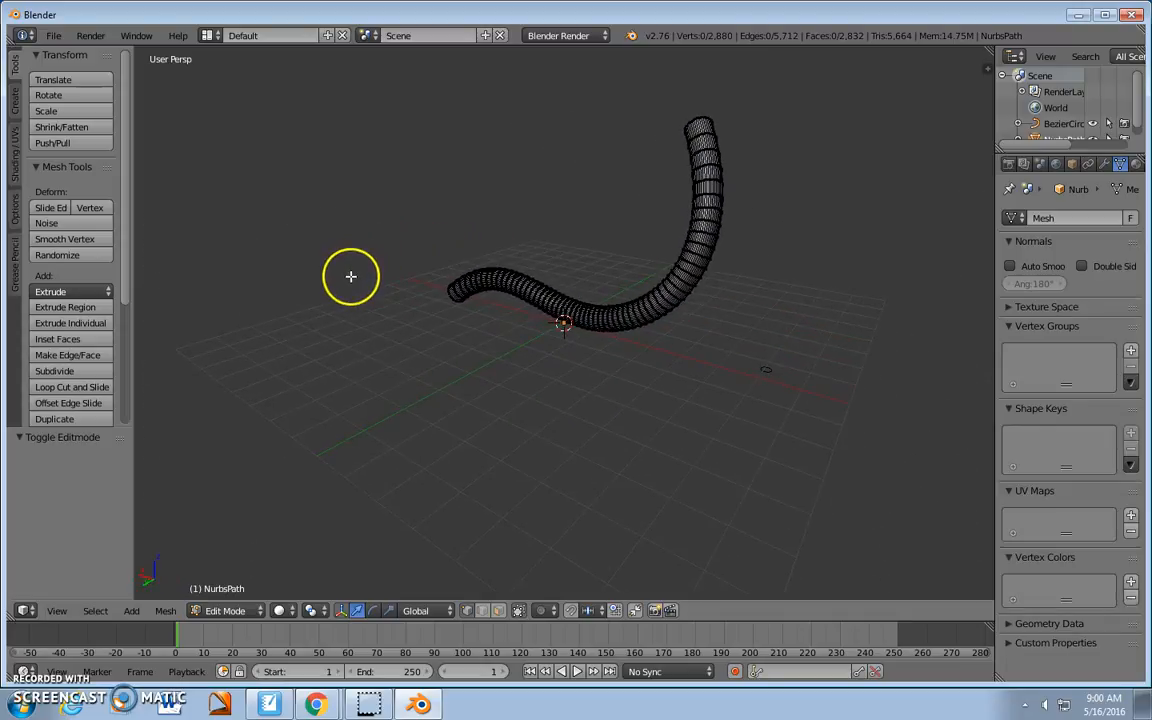
{"action": "middle_click_drag", "start_coordinate": [818, 244], "coordinate": [520, 279]}
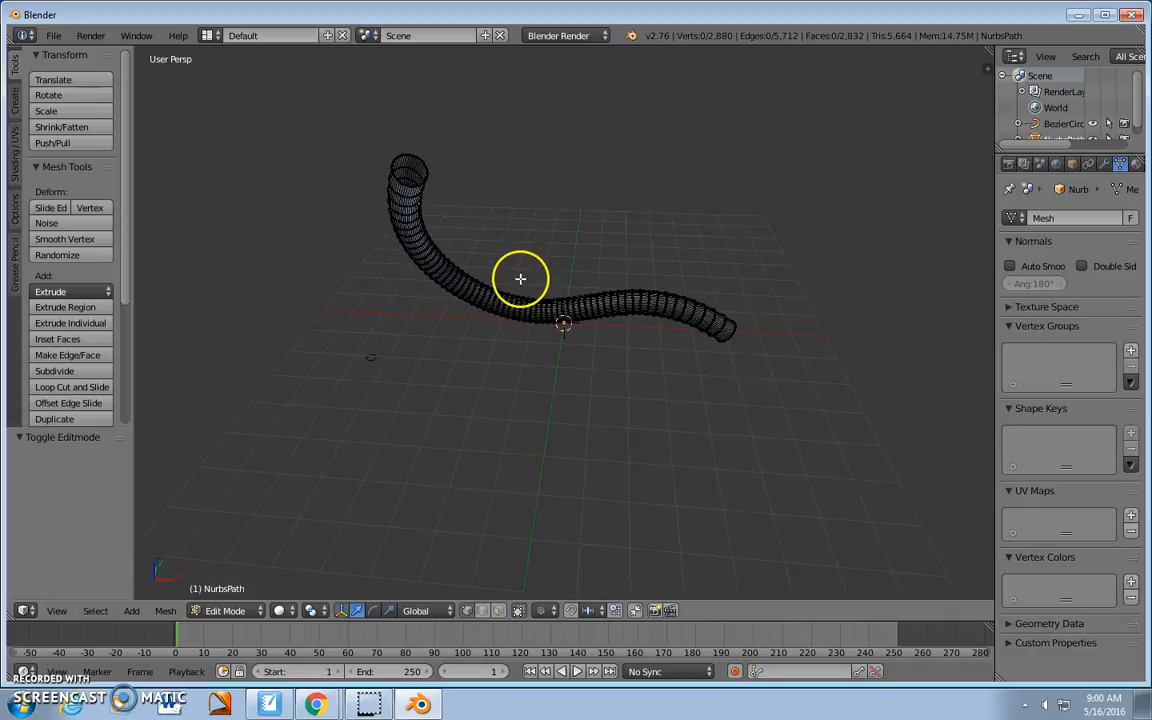
{"action": "key", "text": "Tab"}
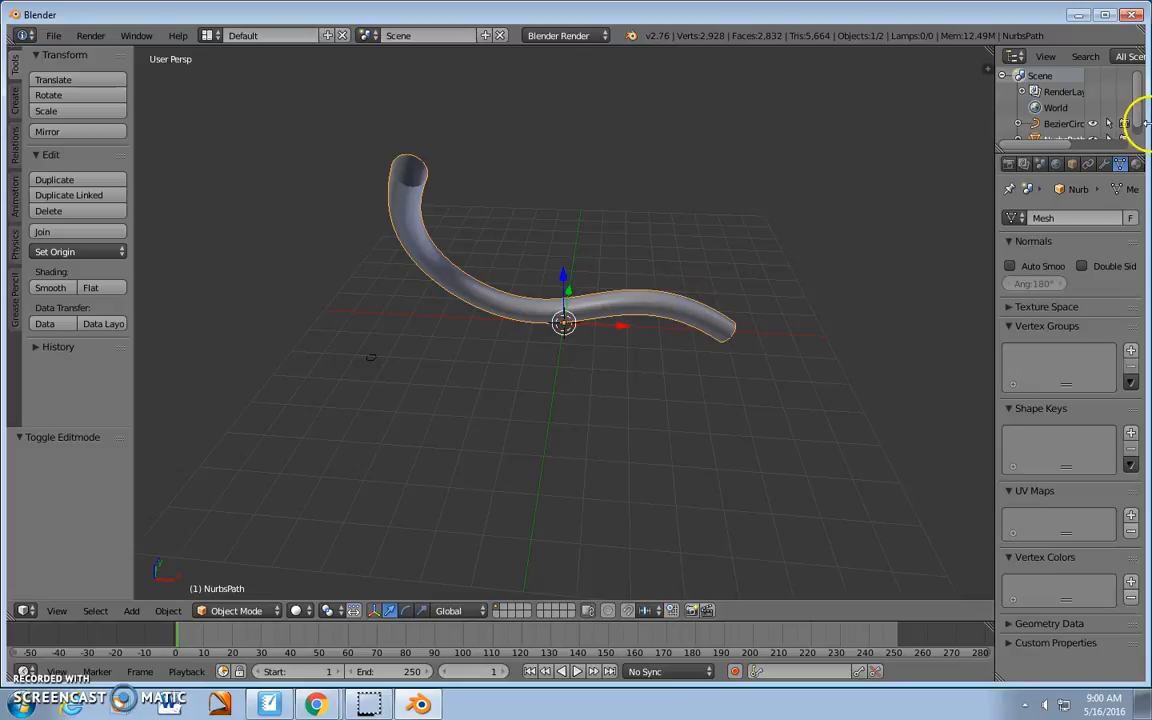
Enable Rigid Body physics on the pipe and set its type to Passive
{"action": "scroll", "coordinate": [1092, 168], "scroll_direction": "down", "scroll_amount": 1}
{"action": "scroll", "coordinate": [1092, 168], "scroll_direction": "down", "scroll_amount": 3}
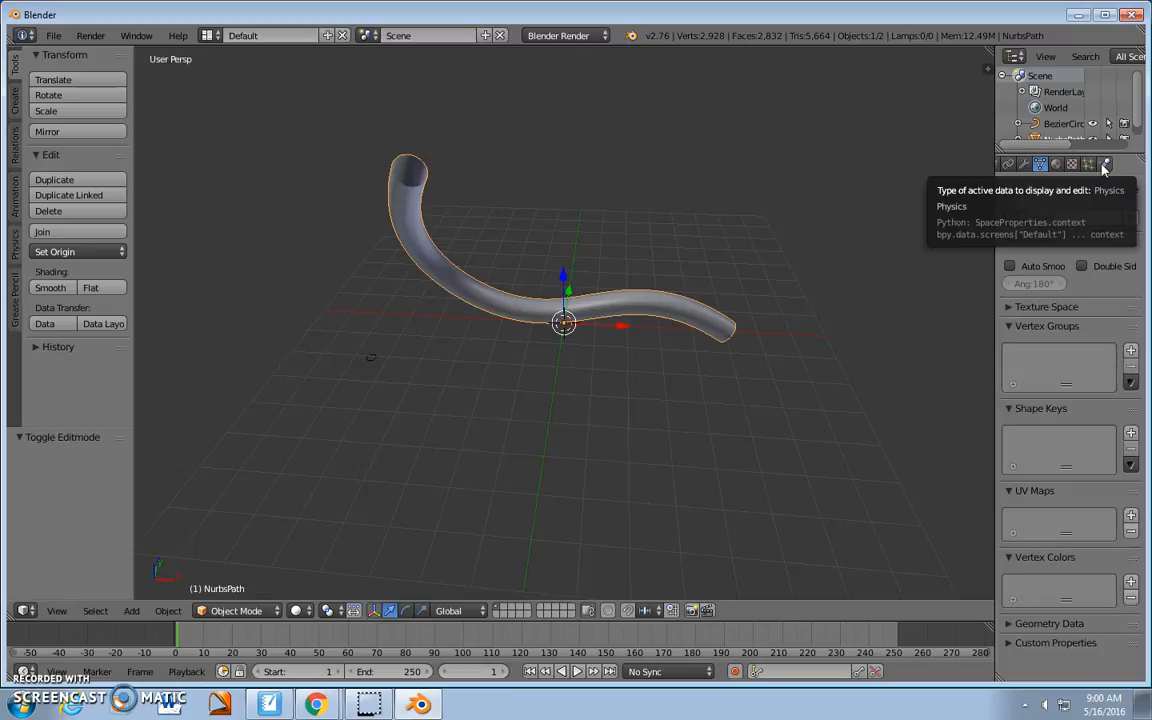
{"action": "left_click", "coordinate": [1105, 166]}
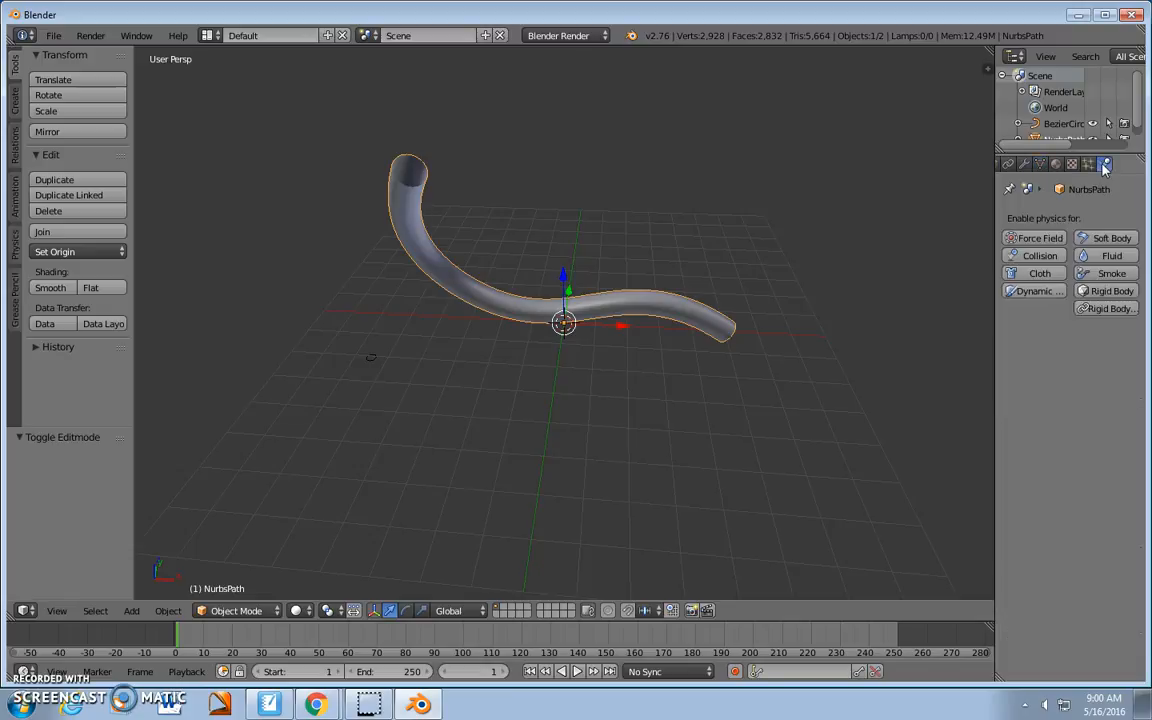
{"action": "left_click", "coordinate": [1095, 291]}
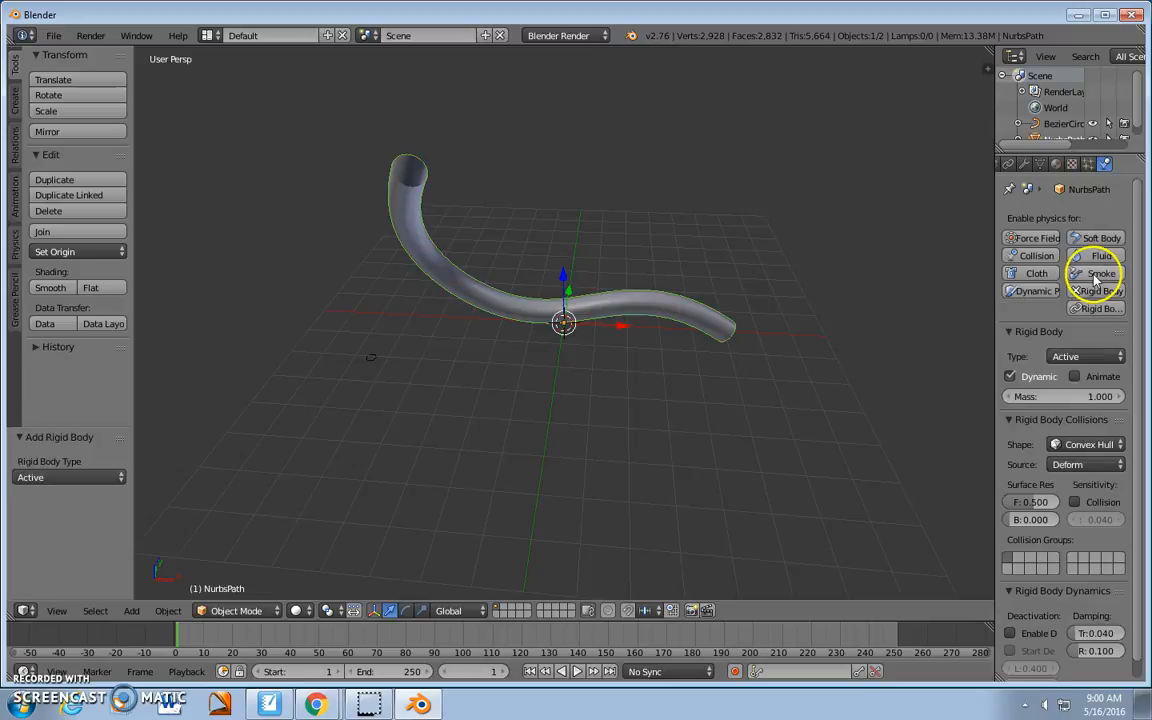
{"action": "left_click", "coordinate": [1090, 358]}
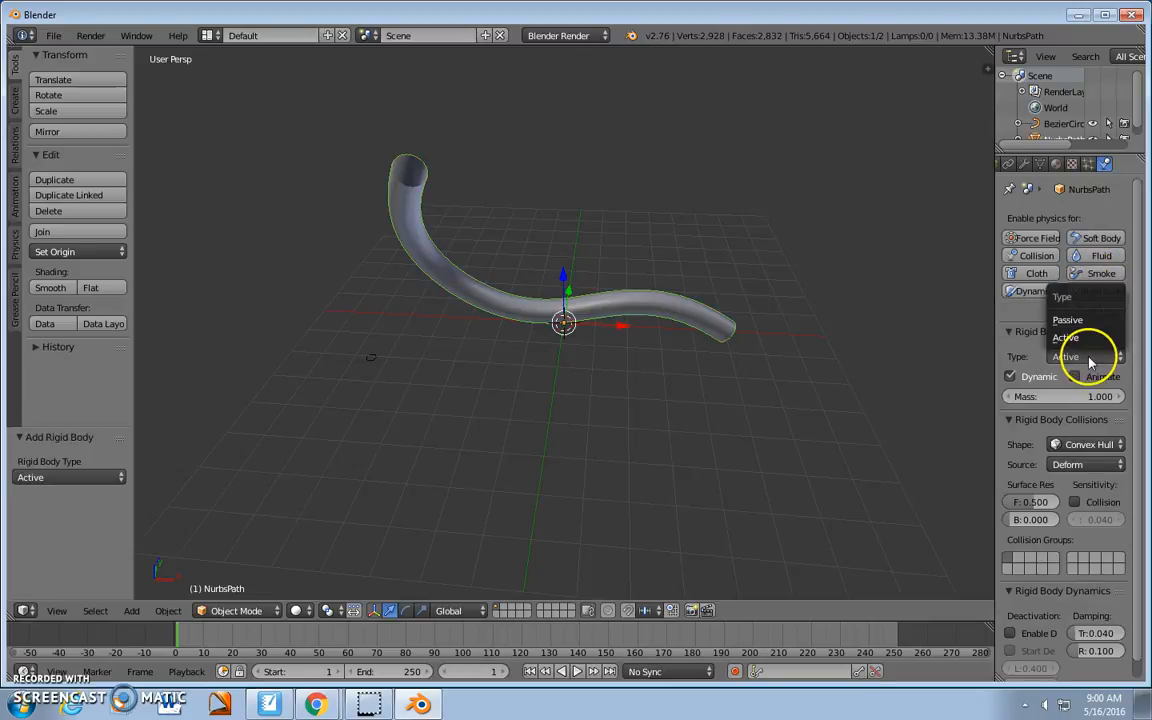
{"action": "left_click", "coordinate": [1086, 320]}
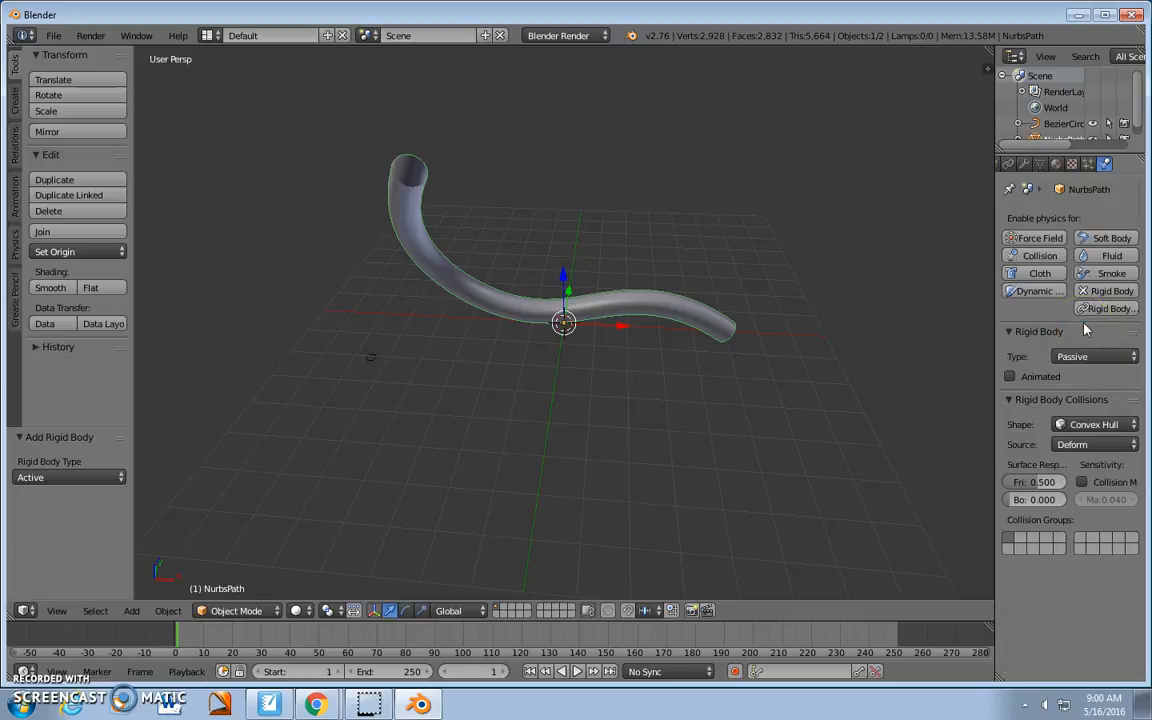
Set the pipe's rigid body collision shape to Mesh
{"action": "left_click", "coordinate": [1097, 426]}
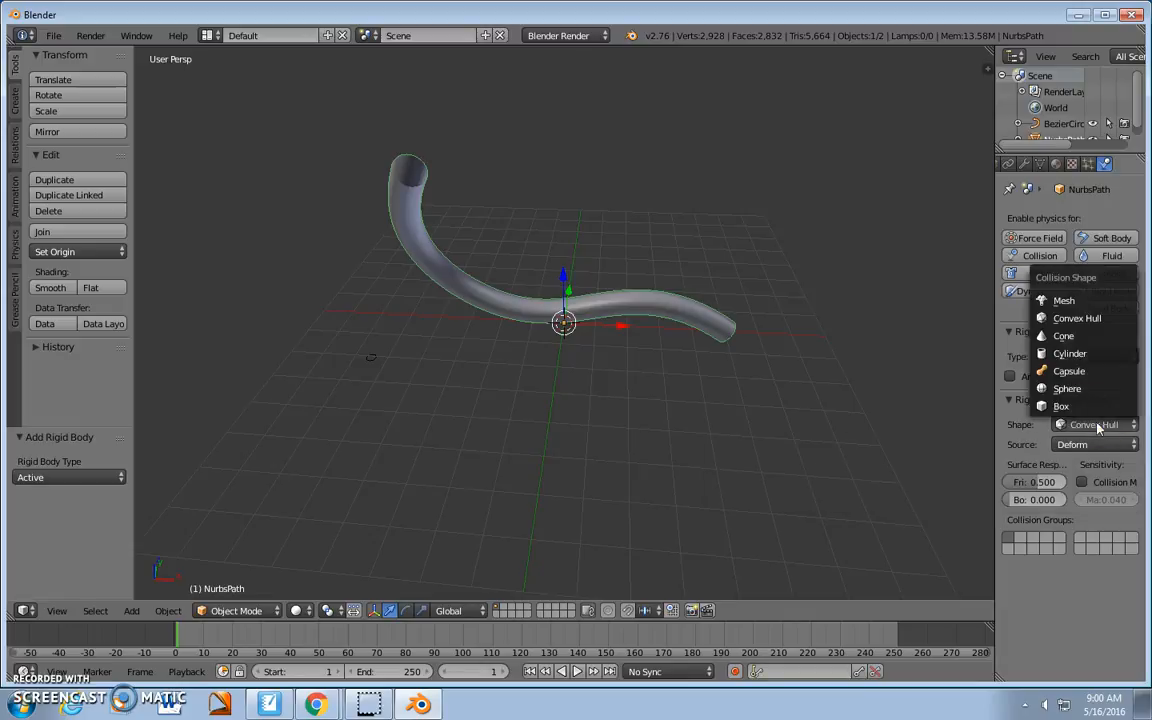
{"action": "left_click", "coordinate": [1087, 305]}
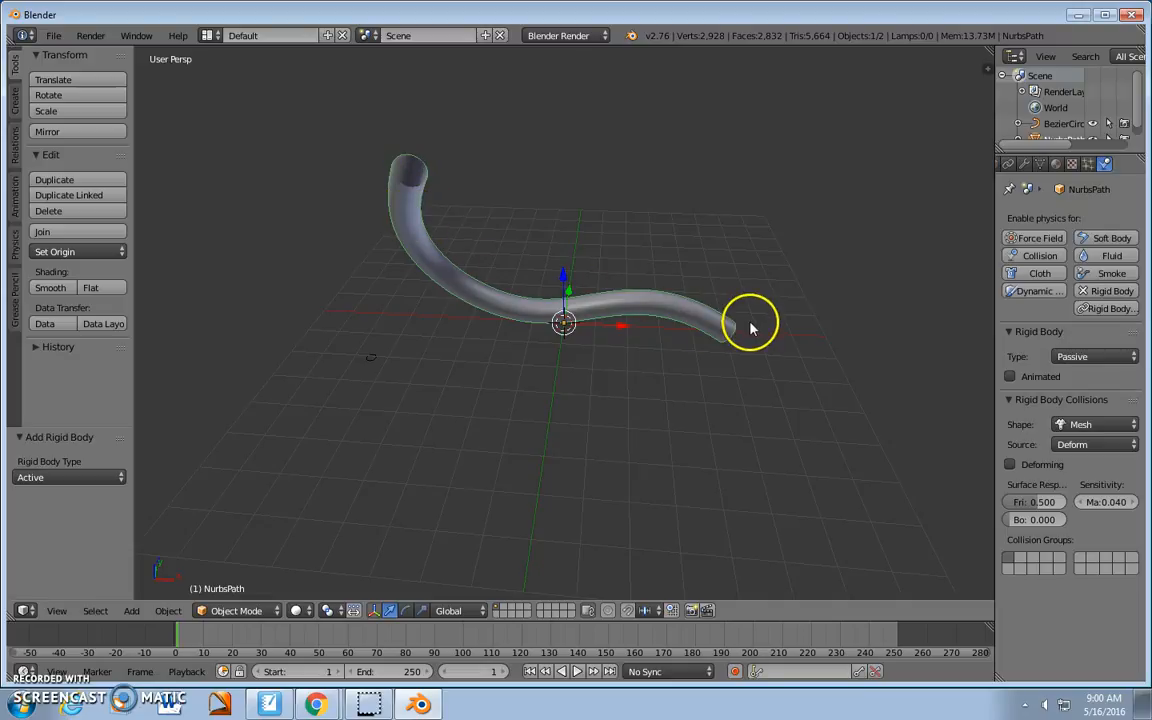
{"action": "left_click", "coordinate": [1082, 428]}
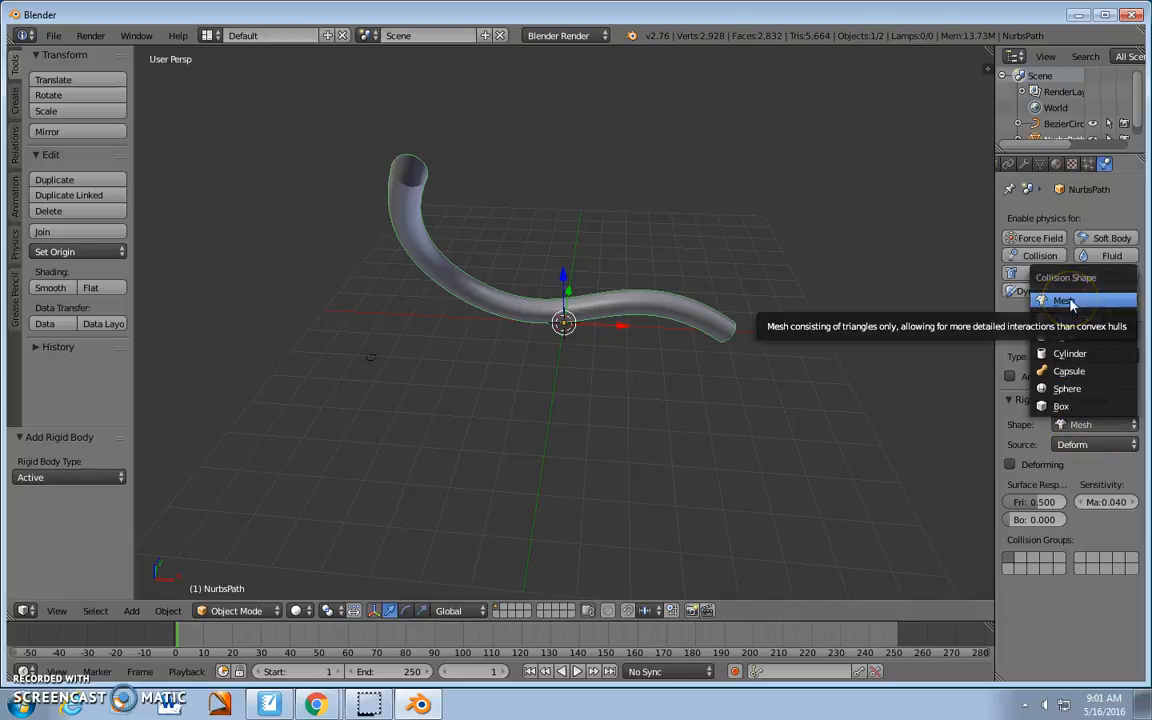
{"action": "left_click", "coordinate": [1063, 301]}
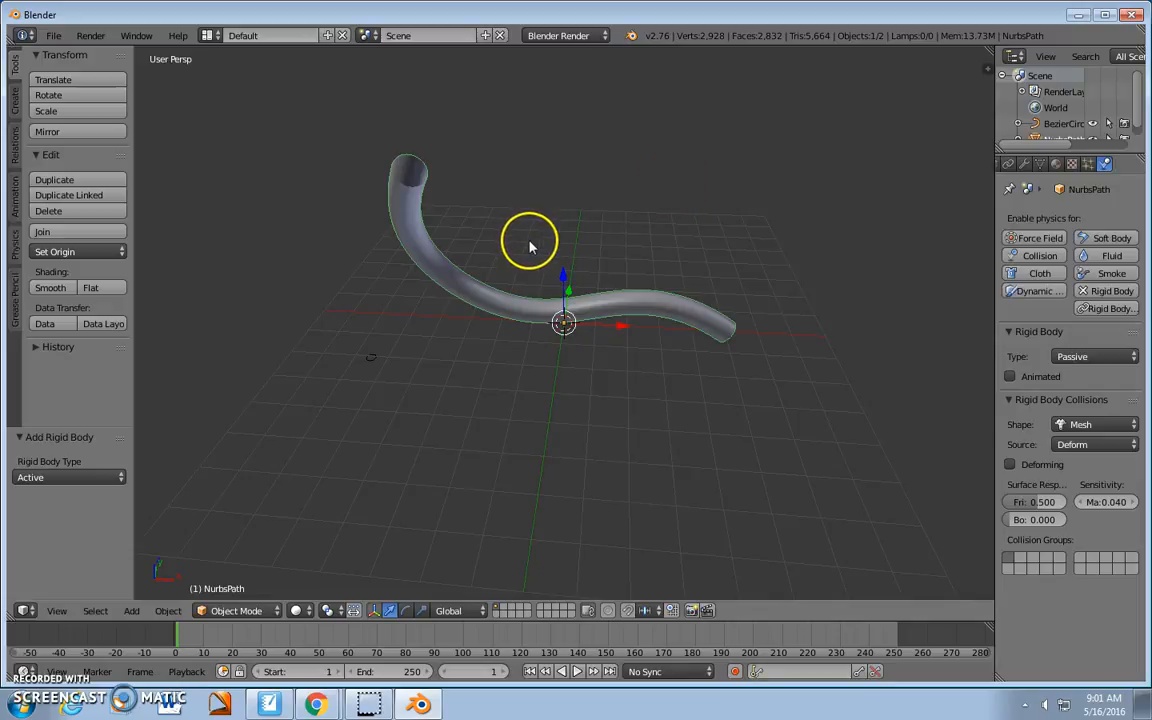
{"action": "middle_click_drag", "start_coordinate": [531, 248], "coordinate": [562, 229]}
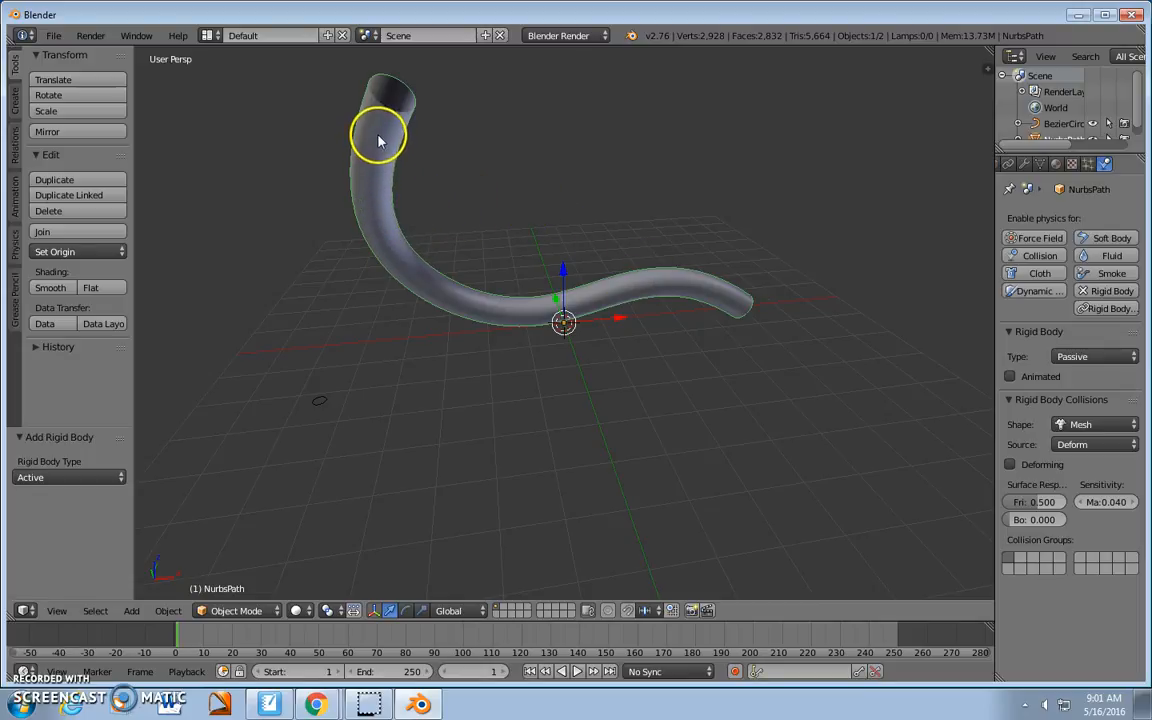
Add a UV sphere and raise it about 5.4 in Z
{"action": "key", "text": "shift+a"}
{"action": "left_click", "coordinate": [445, 104]}
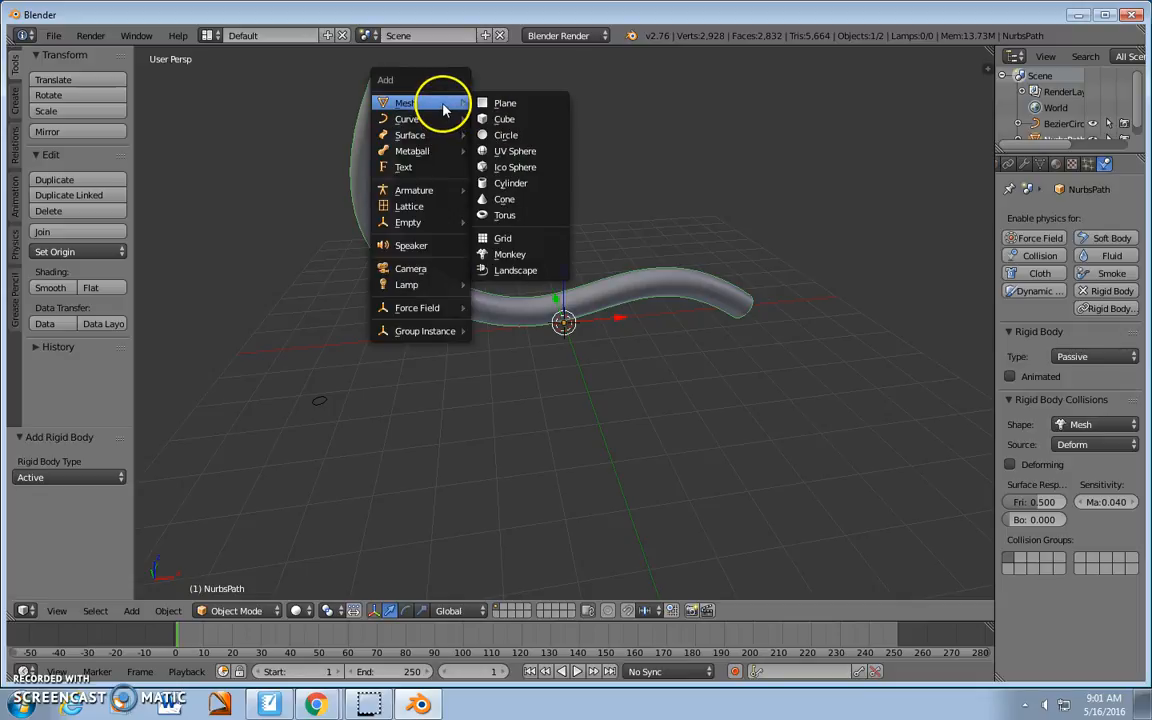
{"action": "left_click", "coordinate": [508, 151]}
{"action": "middle_click_drag", "start_coordinate": [522, 177], "coordinate": [579, 206]}
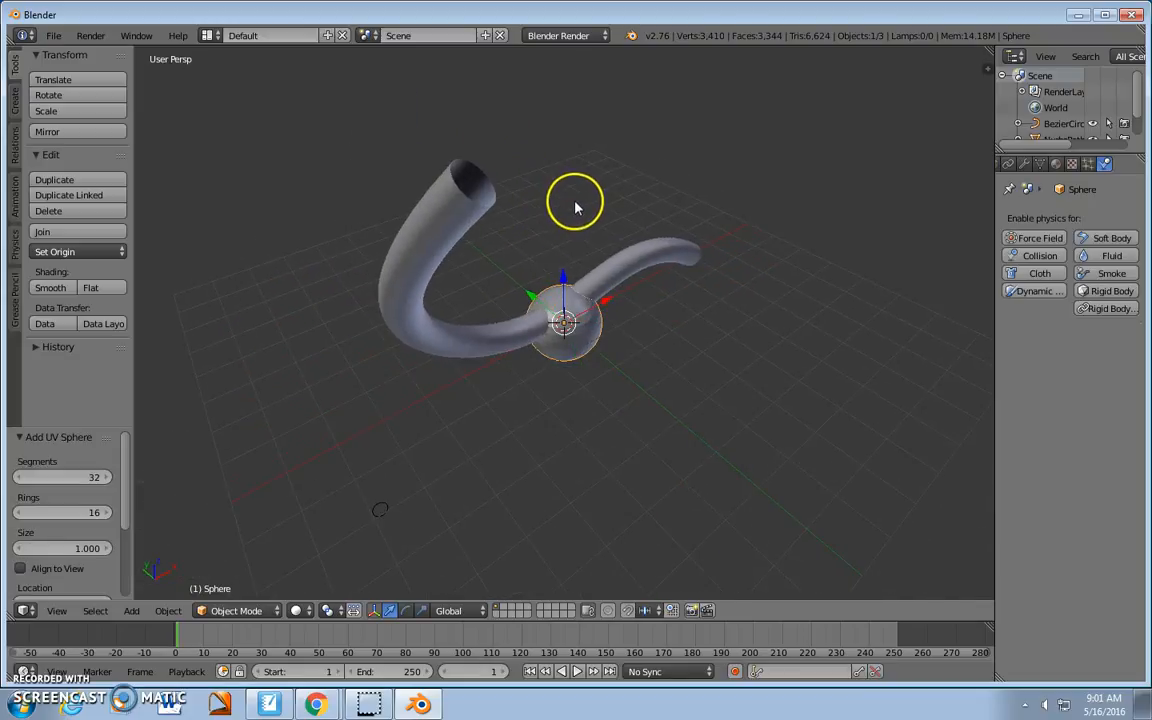
{"action": "left_click_drag", "start_coordinate": [565, 285], "coordinate": [563, 62]}
{"action": "middle_click_drag", "start_coordinate": [563, 62], "coordinate": [623, 114]}
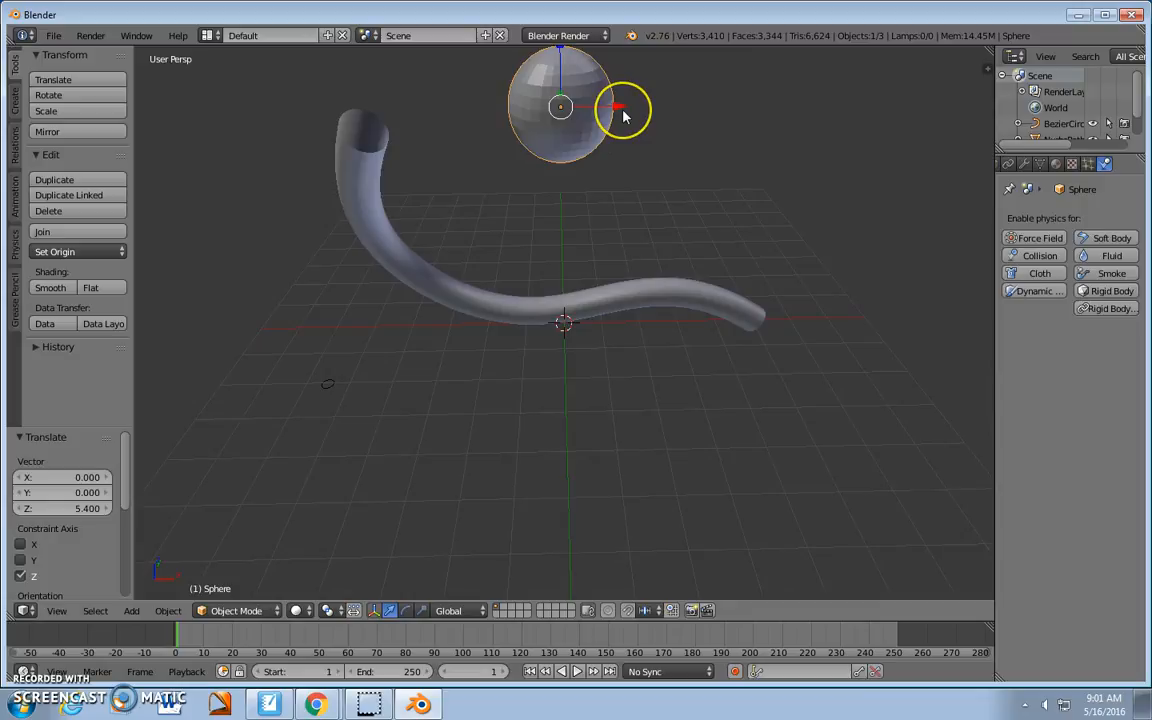
Scale the sphere to about 0.308 and move it about -3.64 in X towards the pipe's raised end
{"action": "key", "text": "s"}
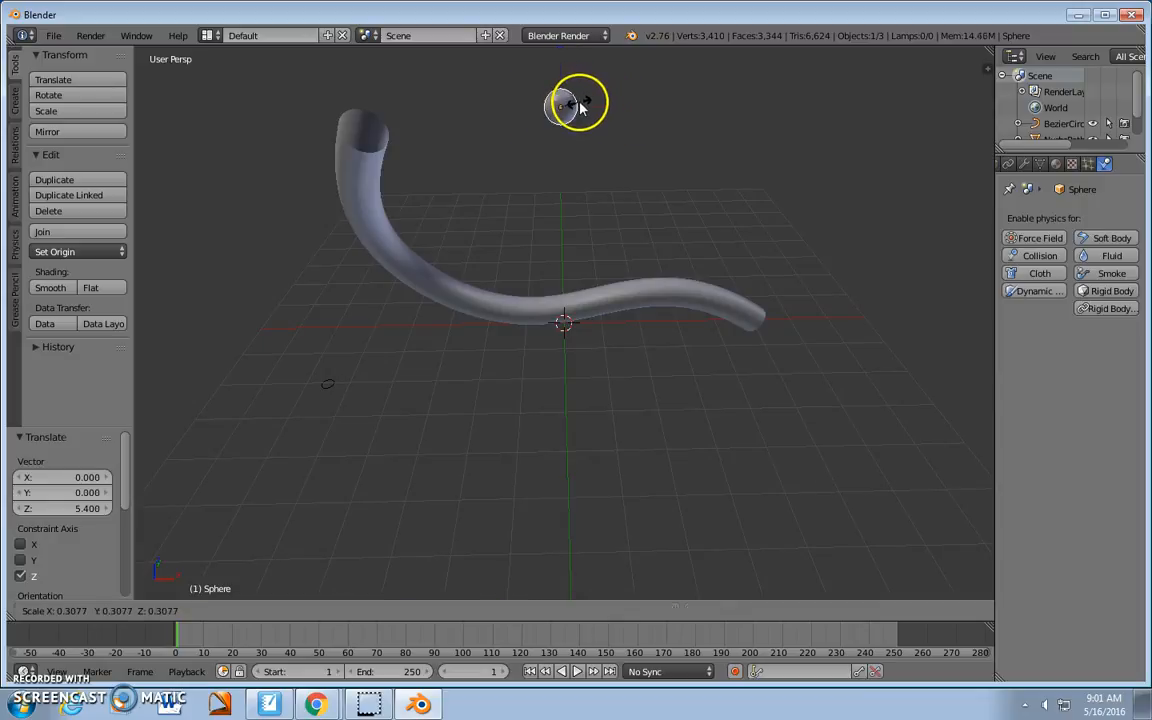
{"action": "left_click", "coordinate": [578, 103]}
{"action": "key", "text": "g"}
{"action": "key", "text": "x"}
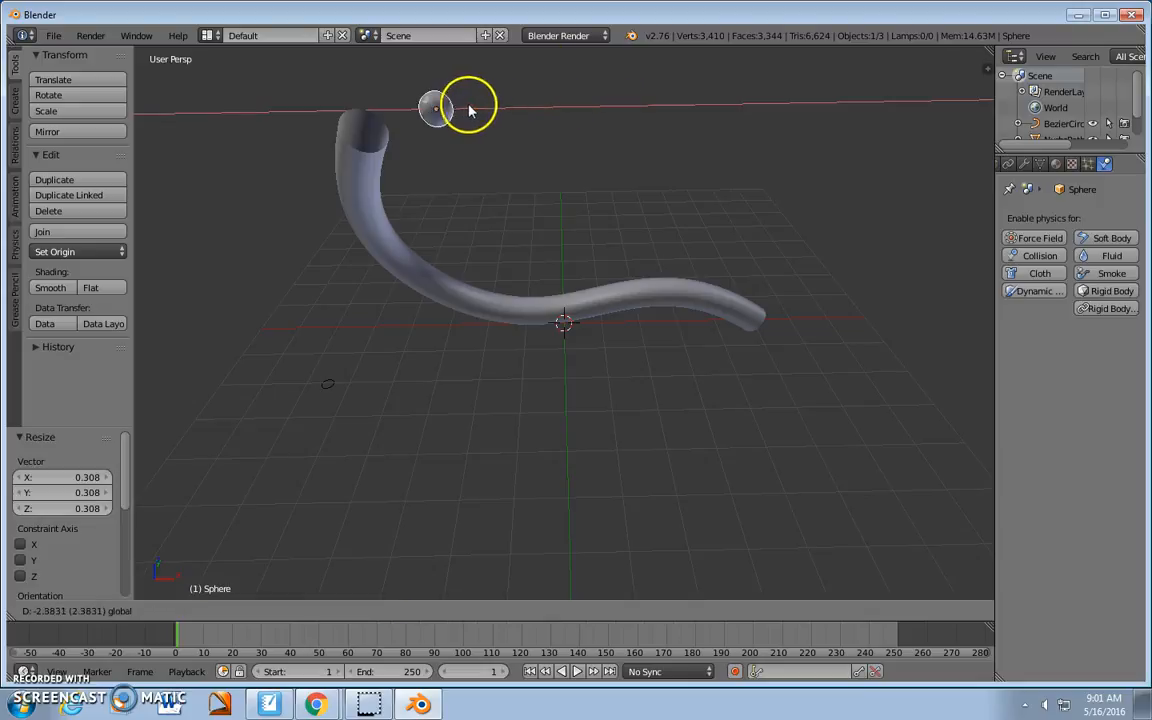
{"action": "left_click", "coordinate": [432, 112]}
{"action": "middle_click_drag", "start_coordinate": [488, 118], "coordinate": [455, 105]}
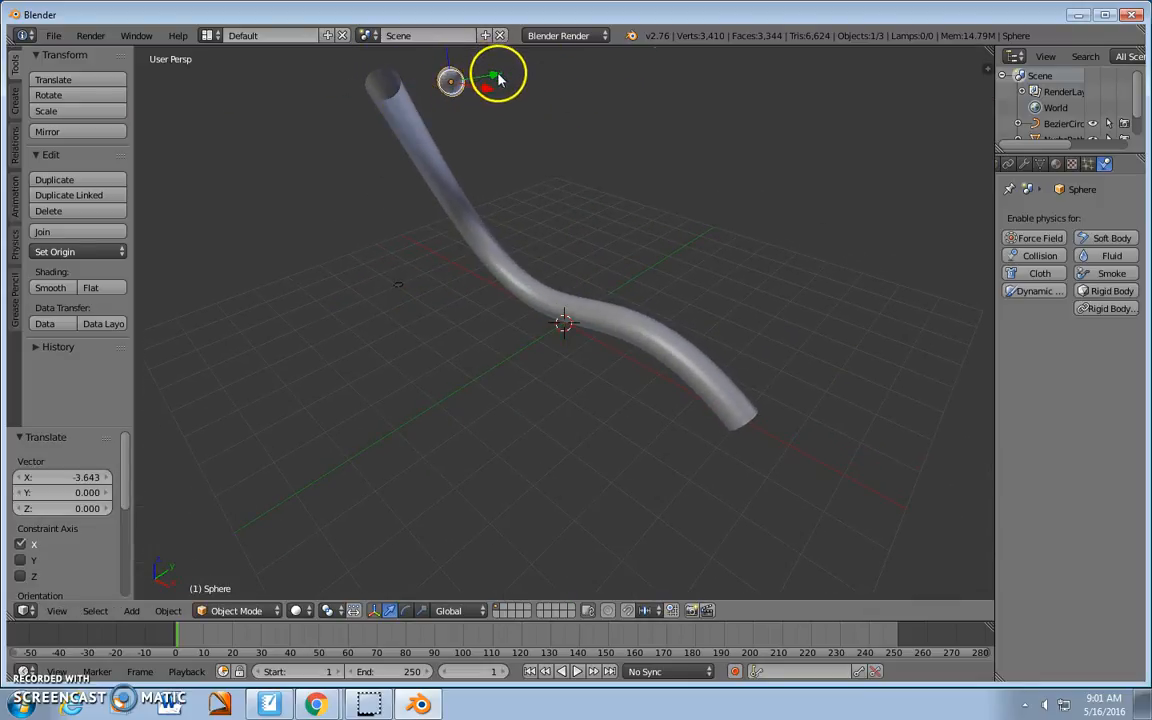
Move the sphere about -1.86 in Y, and shift it about -0.30 in X, 0.13 in Y and 0.41 in Z
{"action": "key", "text": "g"}
{"action": "key", "text": "y"}
{"action": "left_click", "coordinate": [427, 85]}
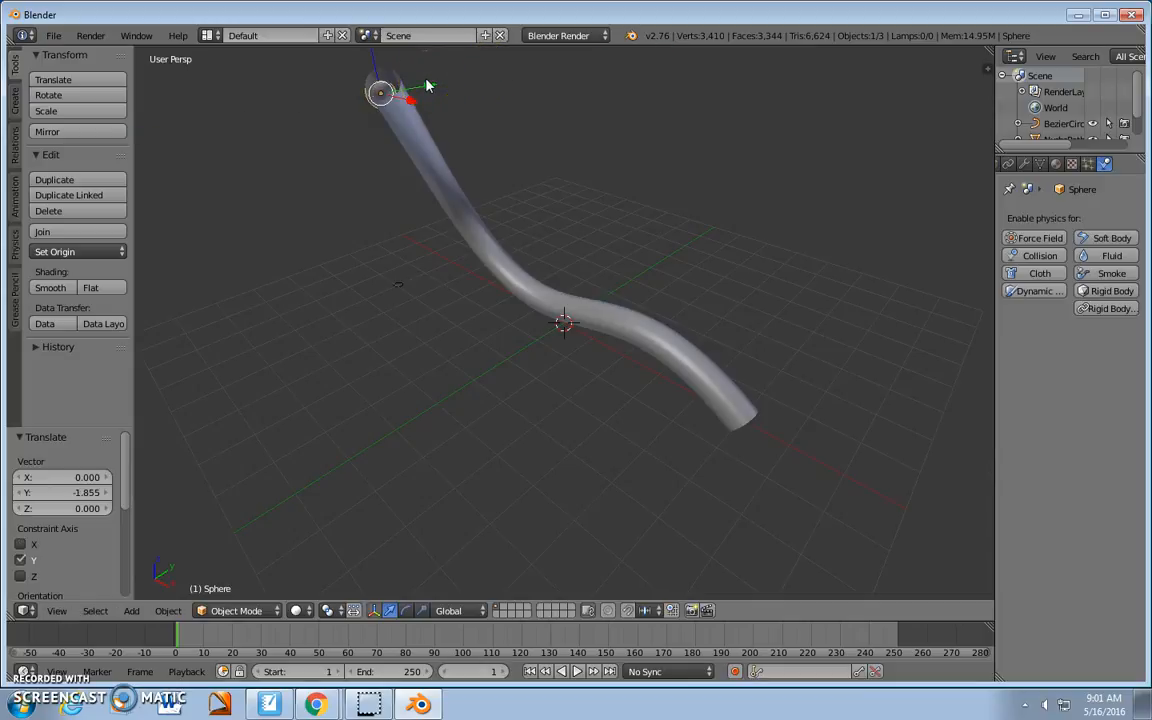
{"action": "key", "text": "g"}
{"action": "left_click", "coordinate": [419, 60]}
{"action": "middle_click_drag", "start_coordinate": [402, 73], "coordinate": [458, 95]}
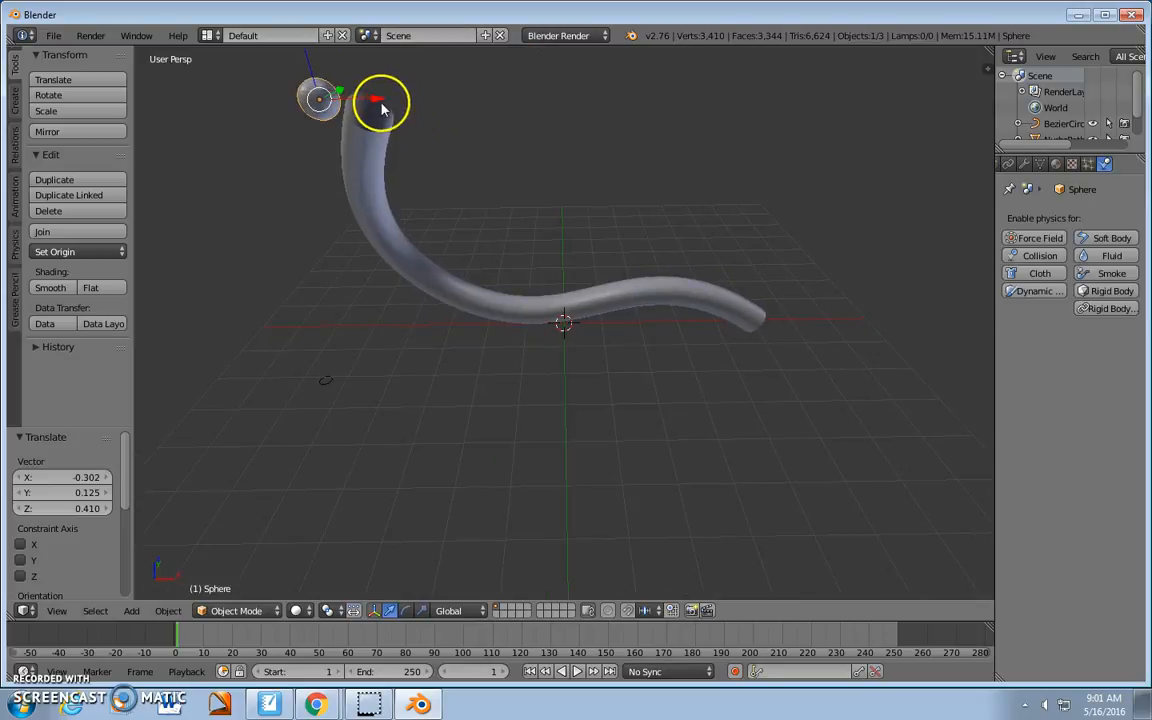
Fine-tune the sphere's position so it is centred over the pipe's upper opening, finishing with about 0.087 in Y
{"action": "left_click_drag", "start_coordinate": [376, 103], "coordinate": [422, 102]}
{"action": "middle_click_drag", "start_coordinate": [422, 102], "coordinate": [455, 125]}
{"action": "left_click_drag", "start_coordinate": [432, 134], "coordinate": [470, 151]}
{"action": "middle_click_drag", "start_coordinate": [532, 159], "coordinate": [505, 152]}
{"action": "left_click_drag", "start_coordinate": [445, 111], "coordinate": [463, 111]}
{"action": "middle_click_drag", "start_coordinate": [517, 123], "coordinate": [416, 144]}
{"action": "mouse_move", "coordinate": [403, 80]}
{"action": "left_mouse_down"}
{"action": "mouse_move", "coordinate": [416, 76]}
{"action": "mouse_move", "coordinate": [404, 75]}
{"action": "left_mouse_up"}
{"action": "middle_click_drag", "start_coordinate": [404, 75], "coordinate": [495, 117]}
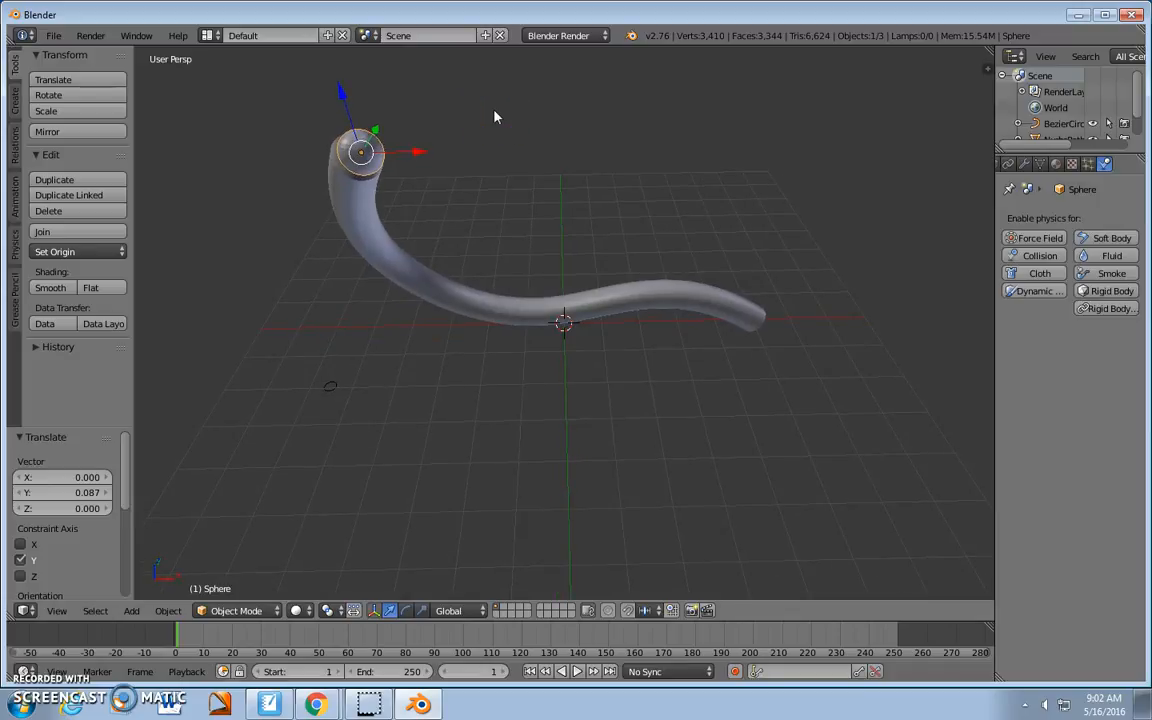
Scale the sphere down uniformly by a factor of about 0.766 so it fits inside the pipe's upper opening
{"action": "key", "text": "s"}
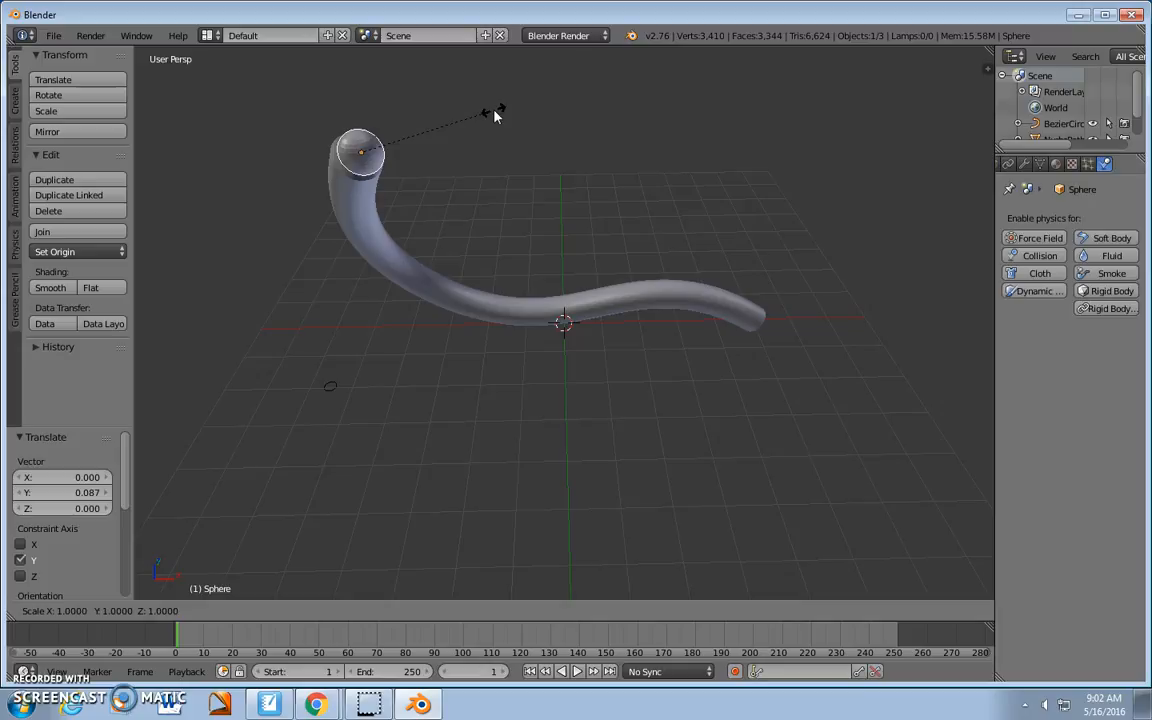
{"action": "left_click", "coordinate": [461, 118]}
{"action": "mouse_move", "coordinate": [461, 120]}
{"action": "middle_mouse_down"}
{"action": "mouse_move", "coordinate": [522, 131]}
{"action": "mouse_move", "coordinate": [532, 116]}
{"action": "mouse_move", "coordinate": [509, 121]}
{"action": "mouse_move", "coordinate": [496, 103]}
{"action": "mouse_move", "coordinate": [458, 121]}
{"action": "middle_mouse_up"}
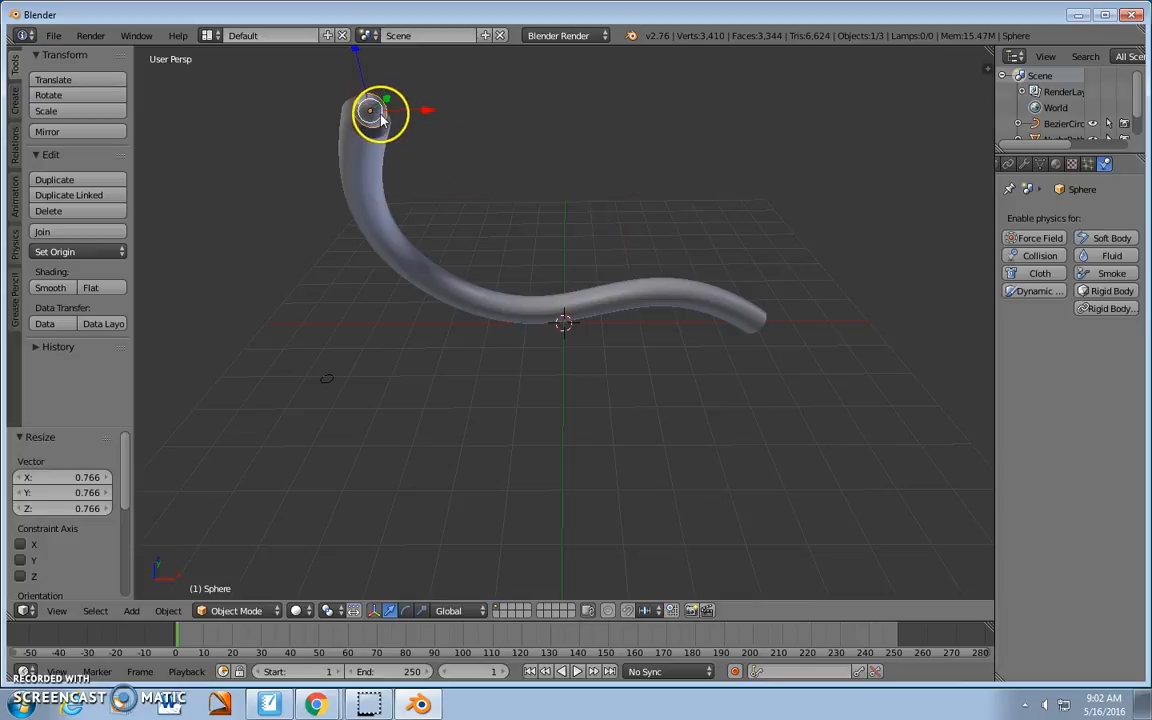
Make the sphere an active rigid body with a Mesh collision shape and a mass of 10
{"action": "left_click", "coordinate": [1111, 292]}
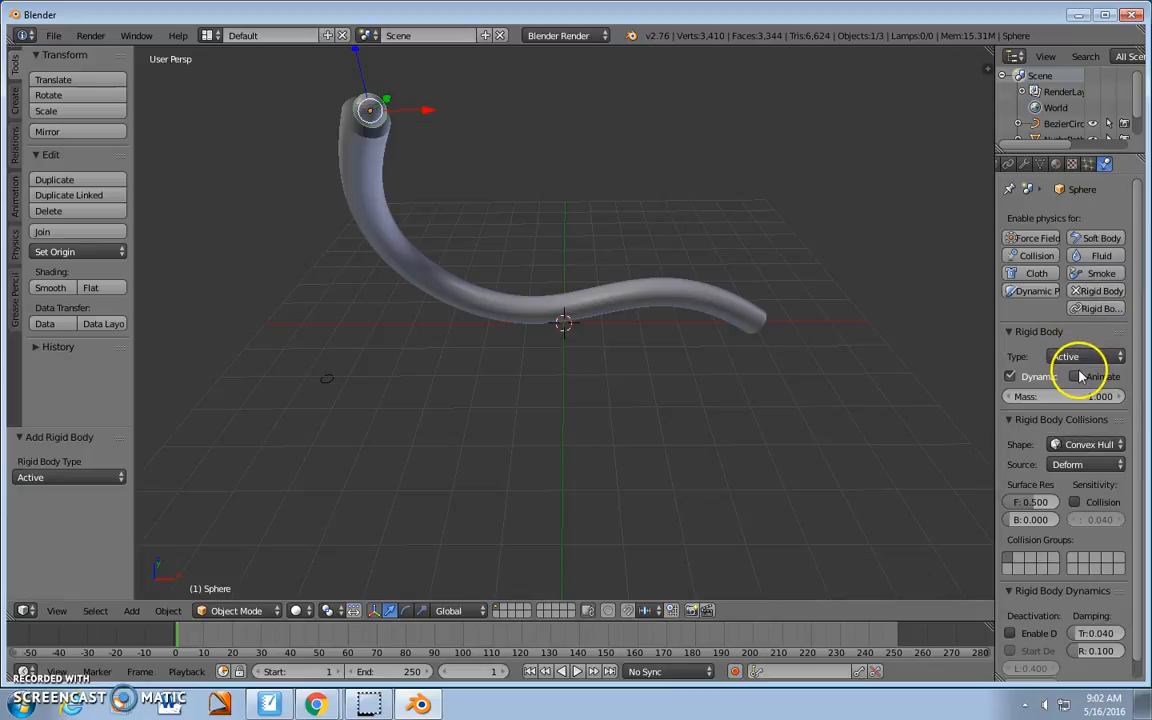
{"action": "left_click", "coordinate": [1080, 444]}
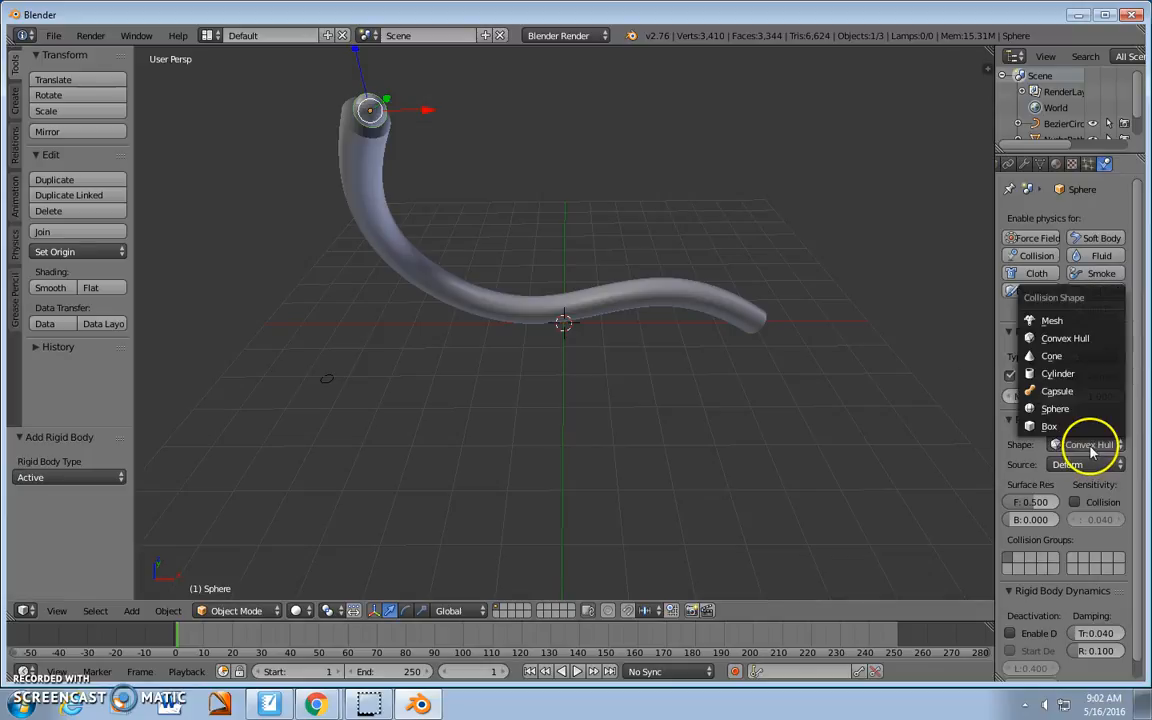
{"action": "left_click", "coordinate": [1078, 320]}
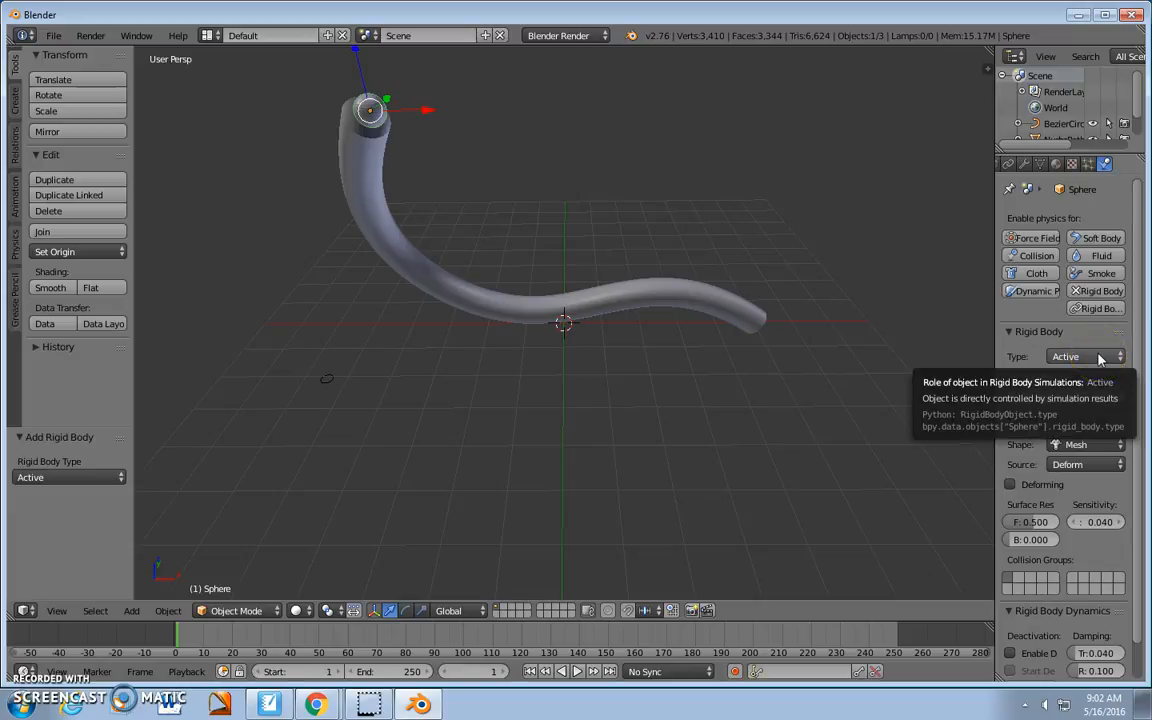
{"action": "left_click", "coordinate": [1072, 397]}
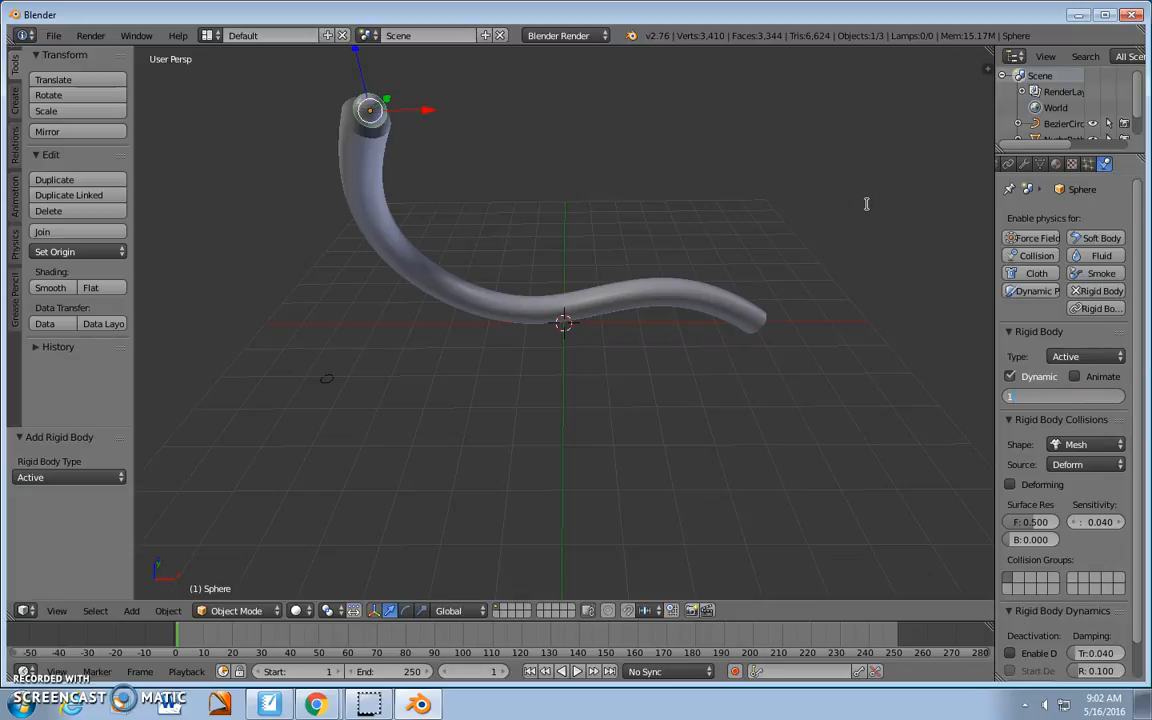
{"action": "type", "text": "10"}
{"action": "key", "text": "Return"}
Play the simulation to watch the sphere travel through the pipe, stop it and return to the first frame
{"action": "middle_click_drag", "start_coordinate": [869, 211], "coordinate": [676, 249]}
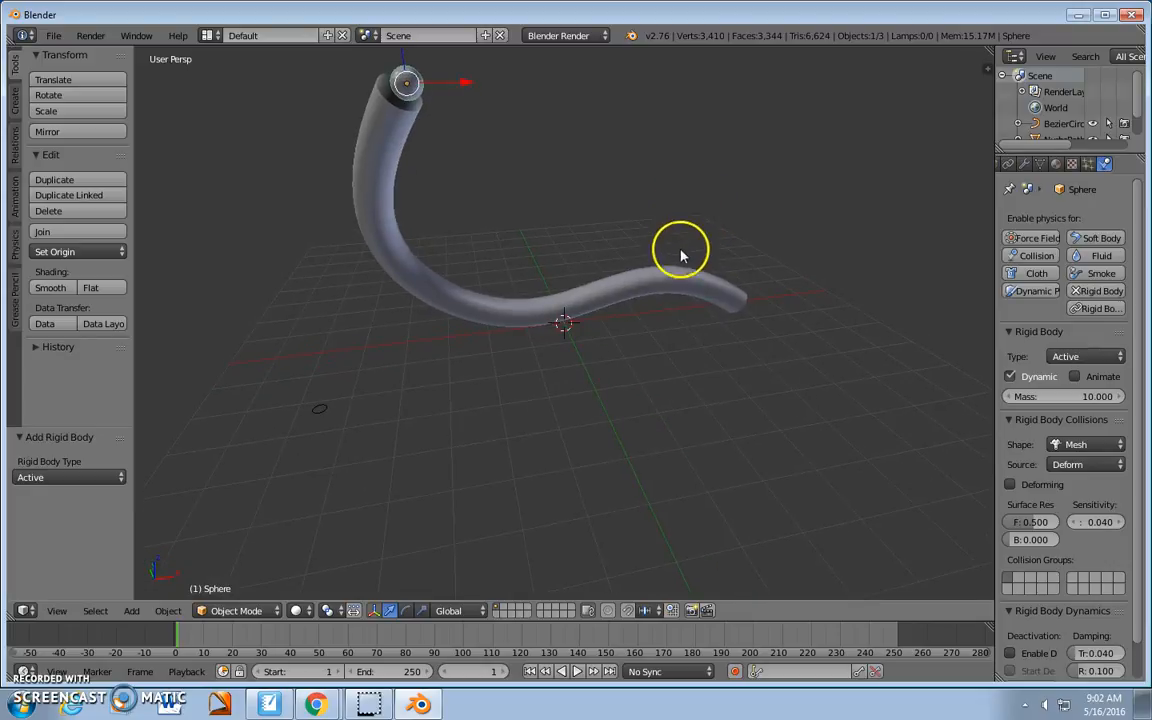
{"action": "left_click", "coordinate": [576, 673]}
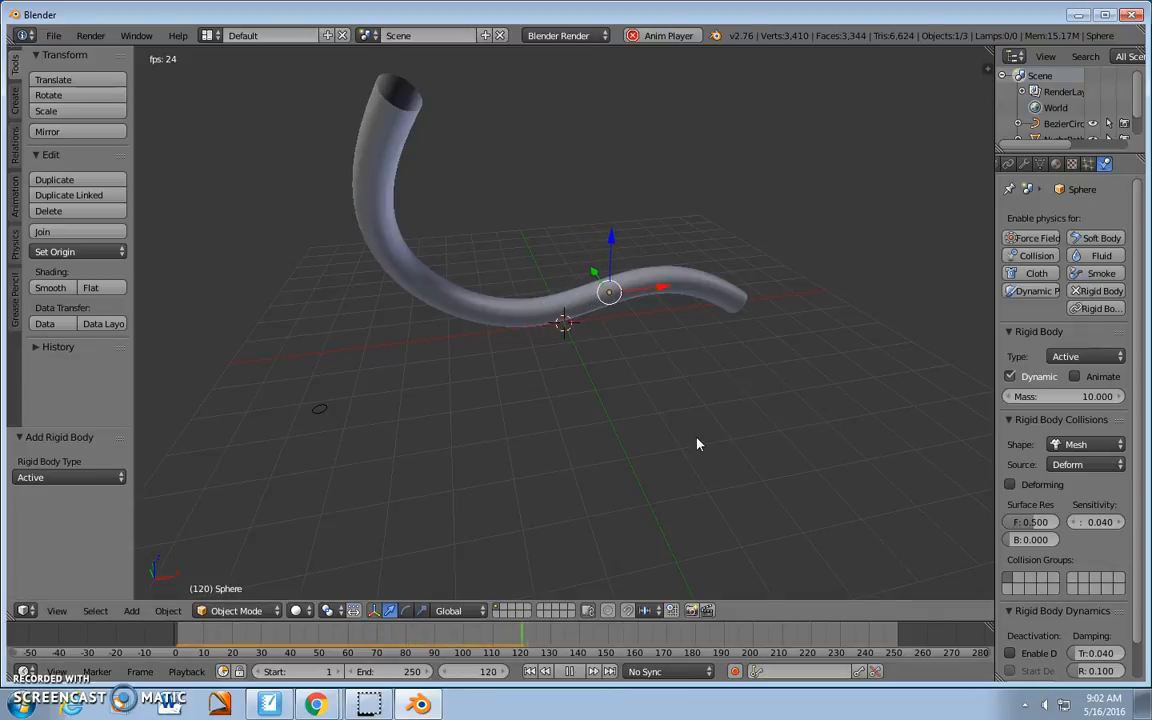
{"action": "left_click", "coordinate": [568, 671]}
{"action": "left_click", "coordinate": [530, 671]}
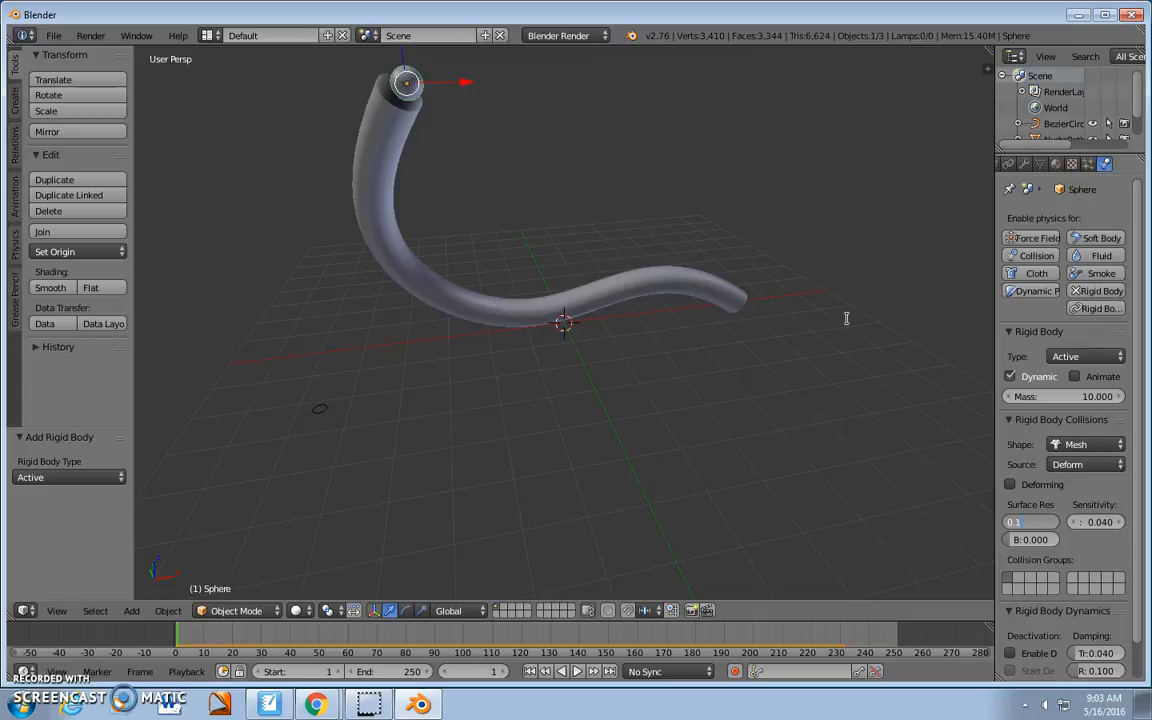
Set the sphere's surface friction to 0.1, replay the simulation to test it, and return to the first frame
{"action": "key", "text": "Return"}
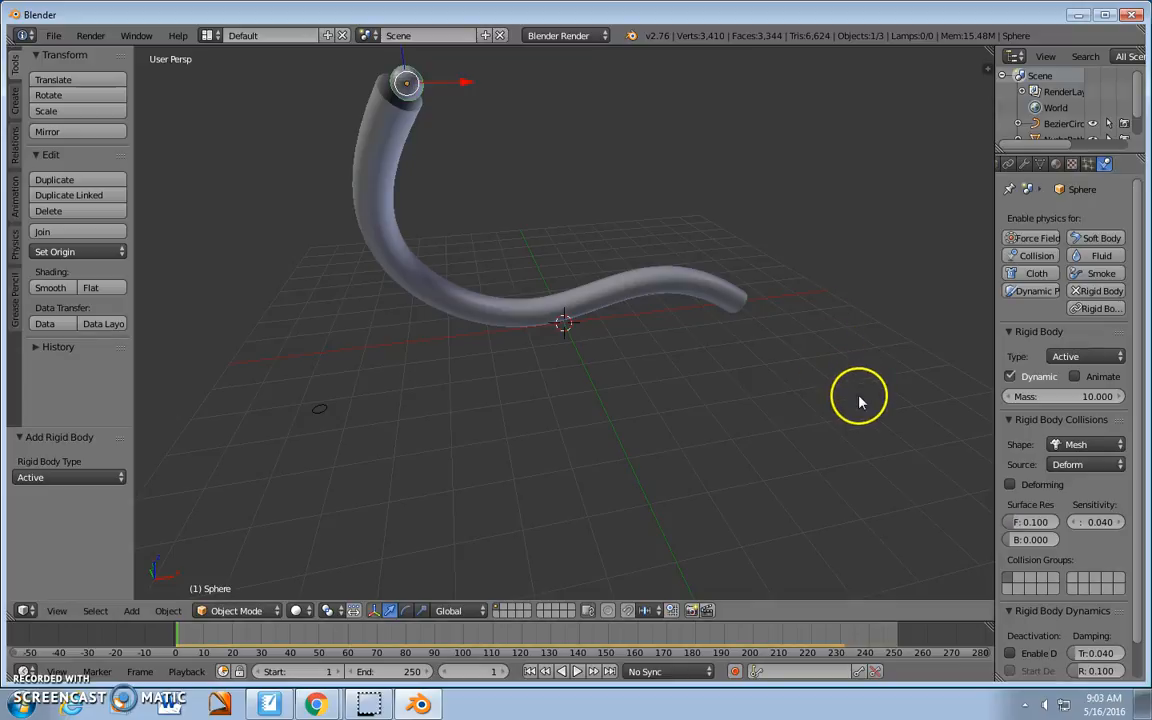
{"action": "left_click", "coordinate": [577, 671]}
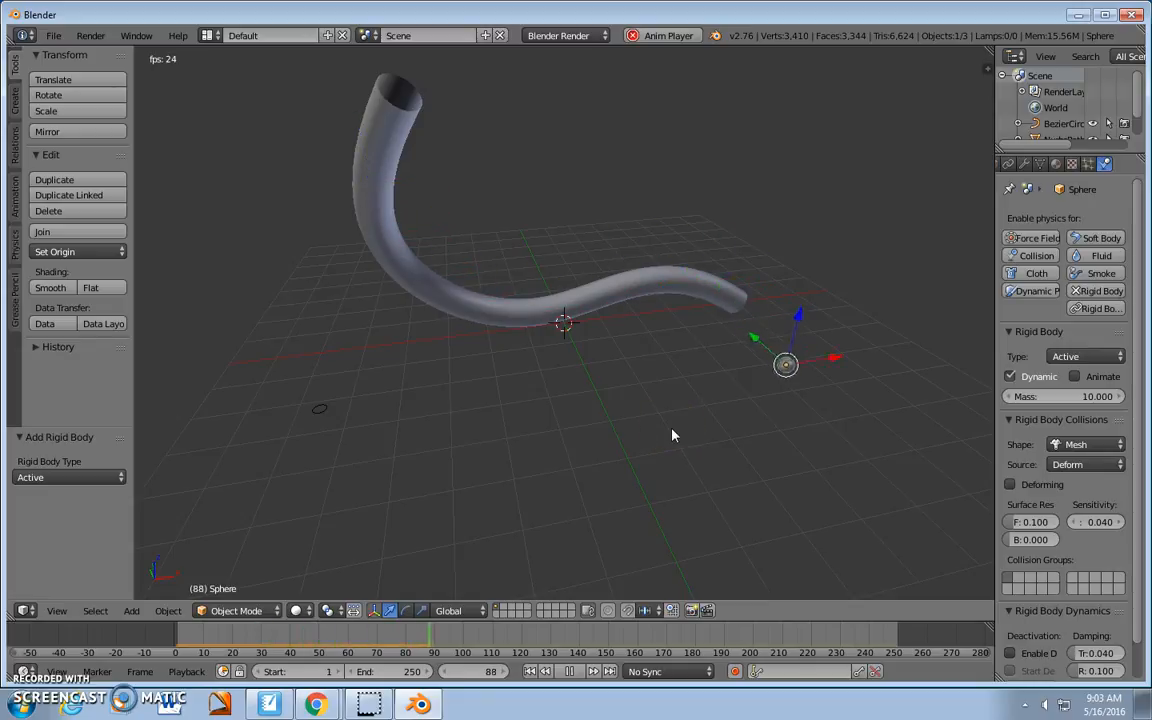
{"action": "left_click", "coordinate": [569, 671]}
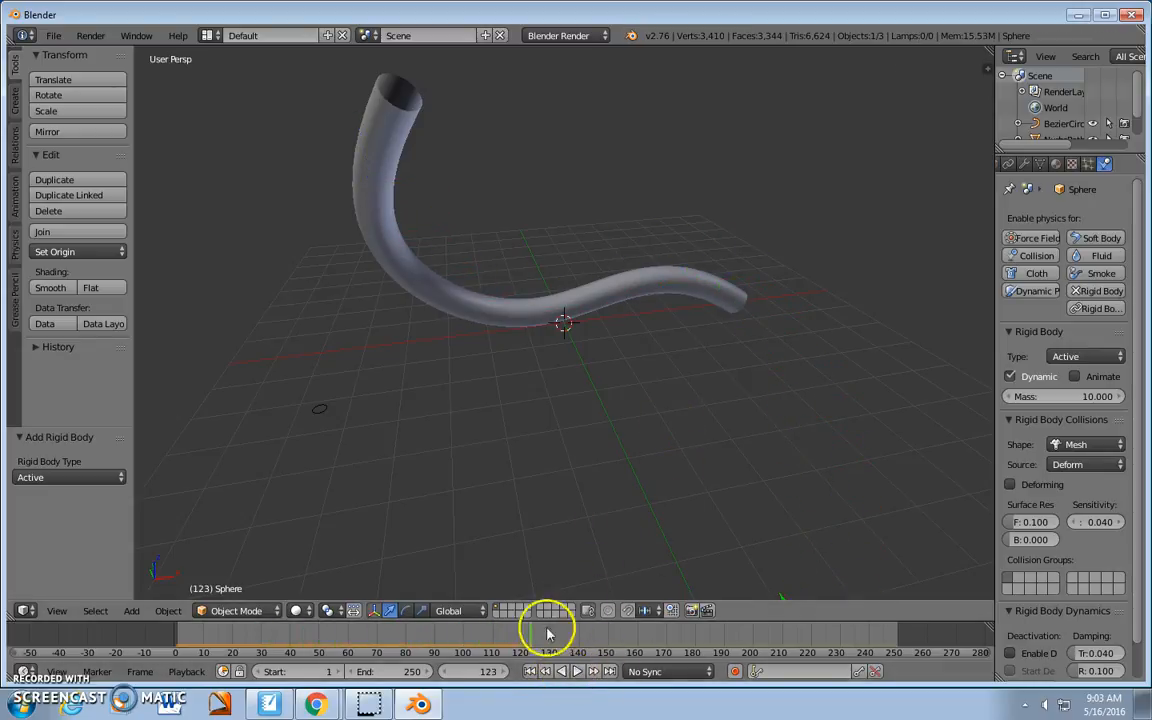
{"action": "left_click", "coordinate": [529, 670]}
{"action": "middle_click_drag", "start_coordinate": [775, 328], "coordinate": [663, 342]}
{"action": "middle_click_drag", "start_coordinate": [766, 301], "coordinate": [856, 285]}
{"action": "middle_click_drag", "start_coordinate": [651, 287], "coordinate": [674, 280]}
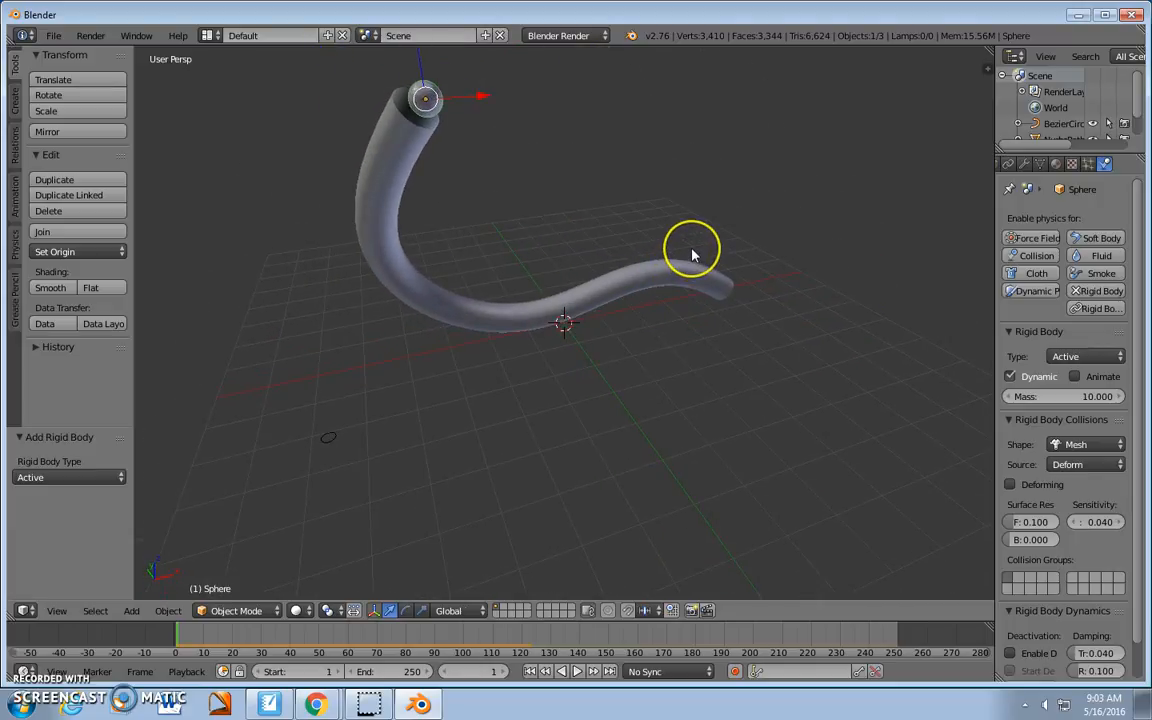